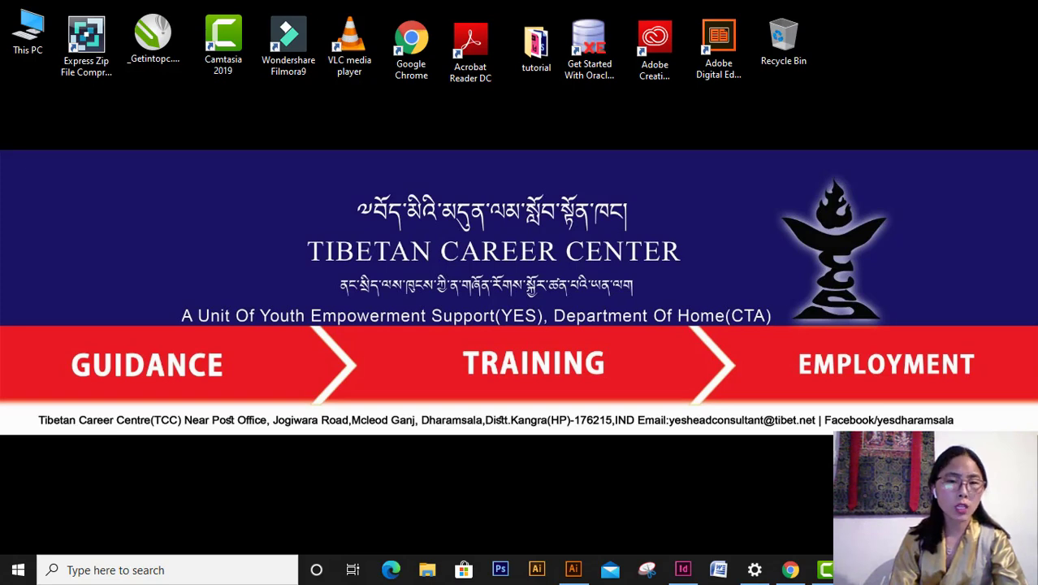
- Switch to Tibetan letterhalf book.indd in InDesign from the taskbar and open the File menu
left_click(672, 559)
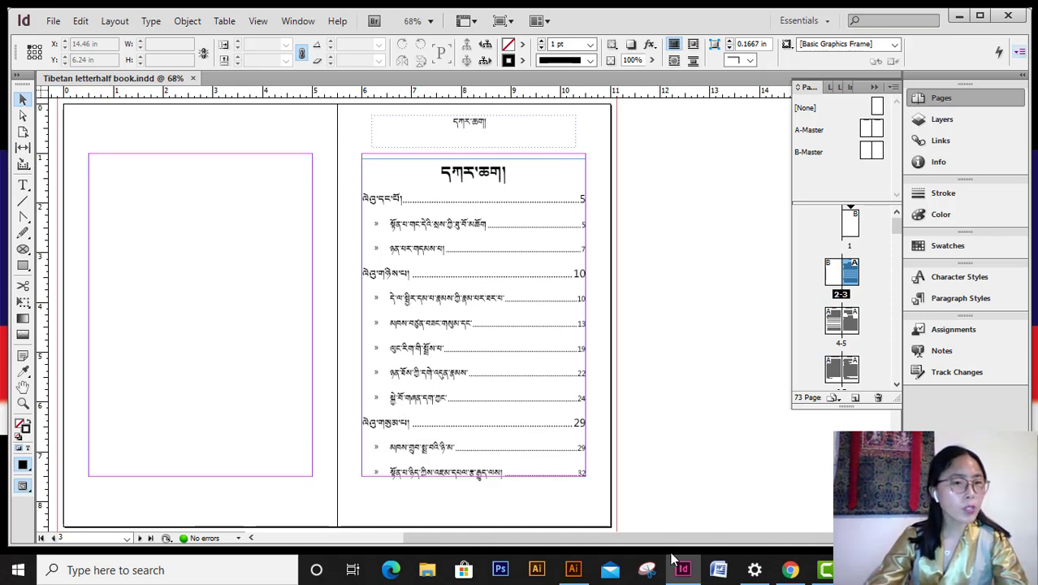
left_click(49, 24)
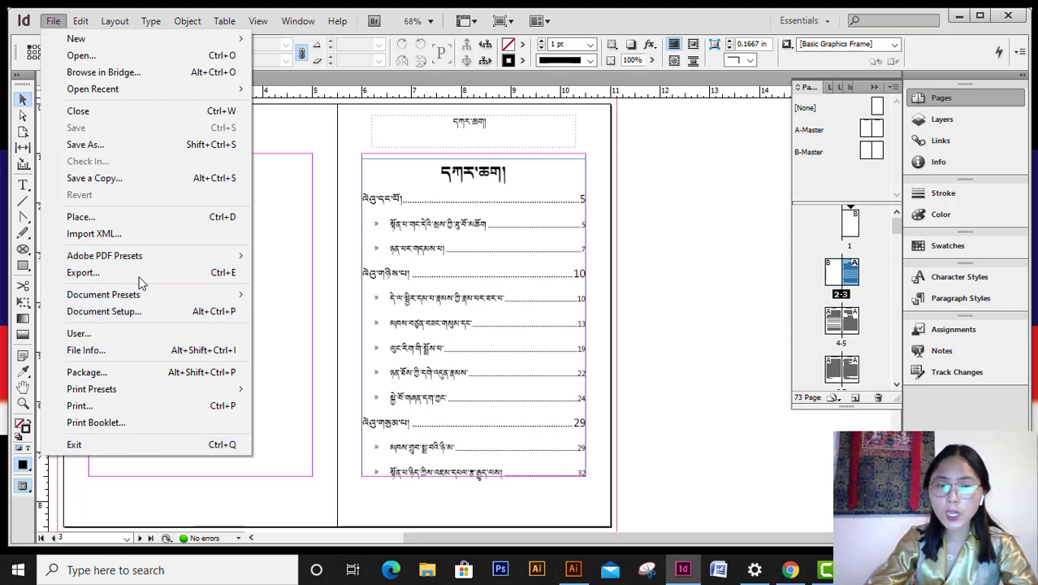
- Choose File > Adobe PDF Presets > [High Quality Print] to start the PDF export
mouse_move(143, 268)
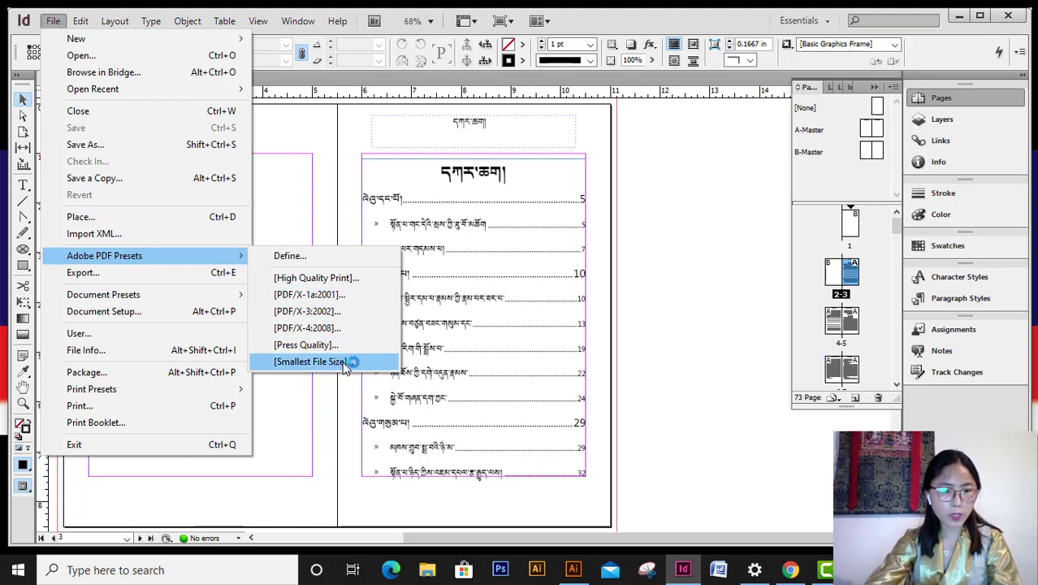
left_click(313, 279)
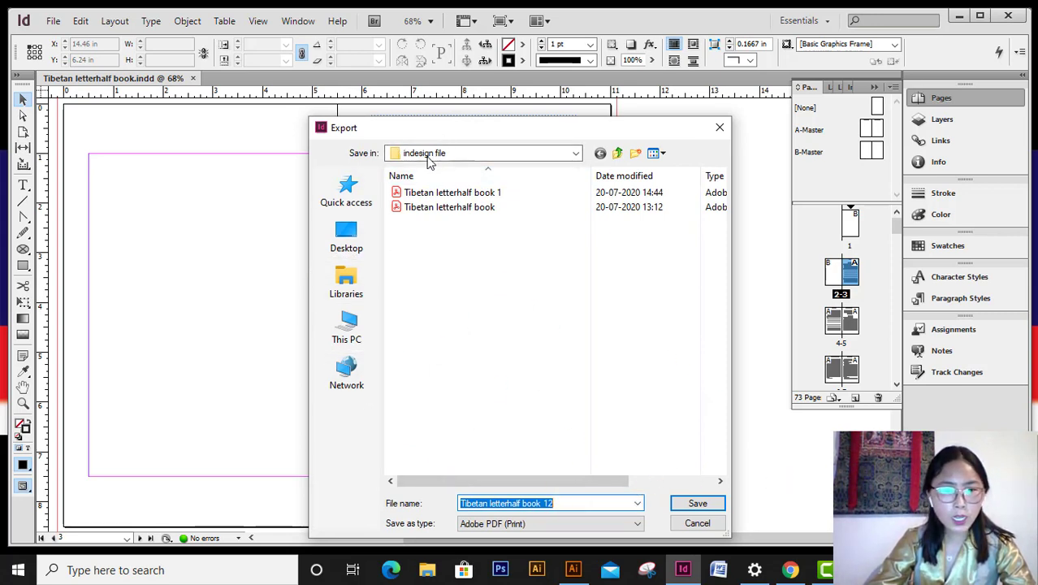
- Save the export as 'Tibetan letterhalf book 12' on the Desktop as Adobe PDF (Print)
left_click_drag(589, 129, 548, 44)
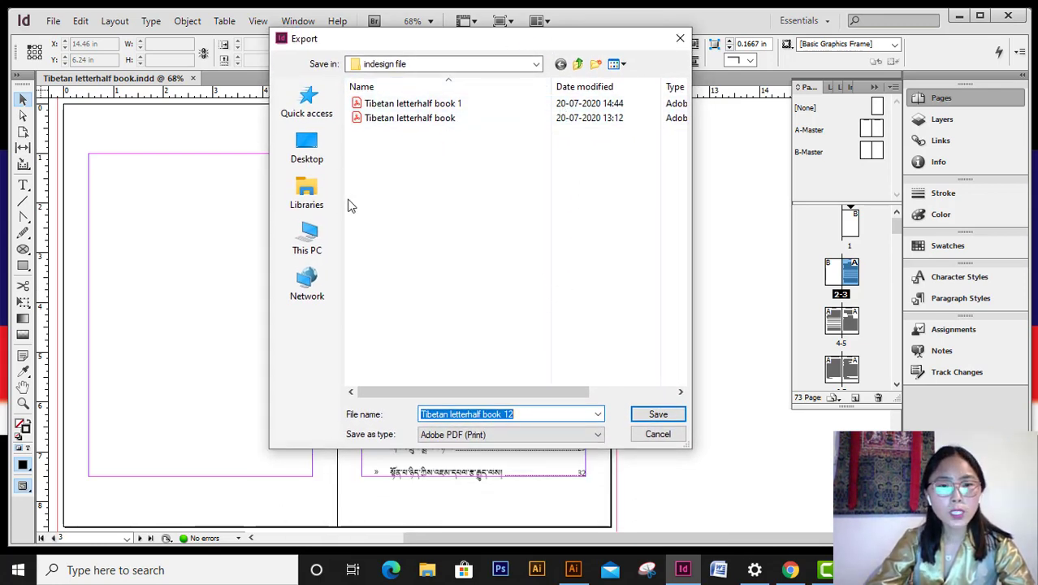
left_click(305, 154)
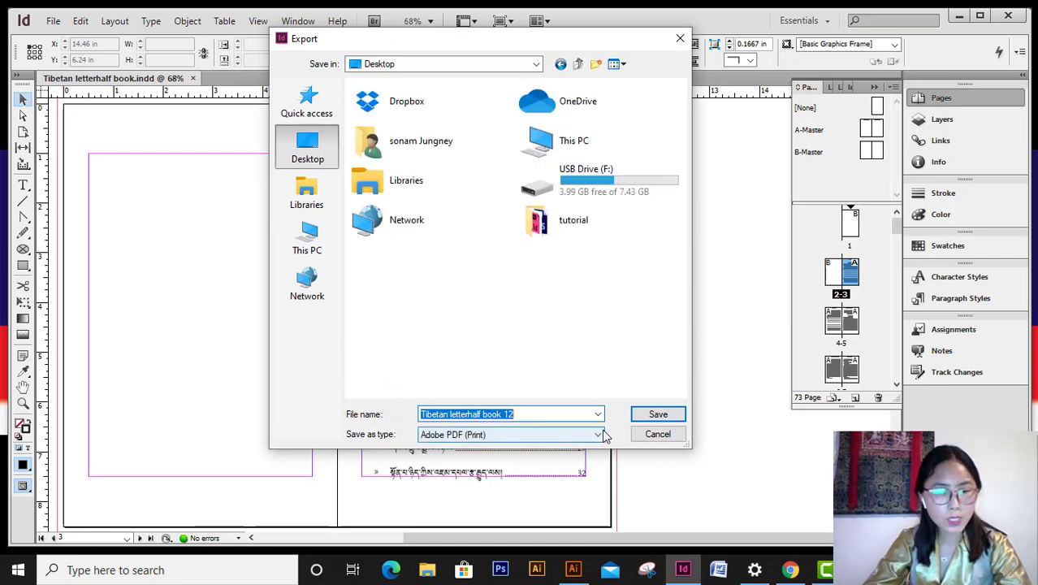
left_click(576, 433)
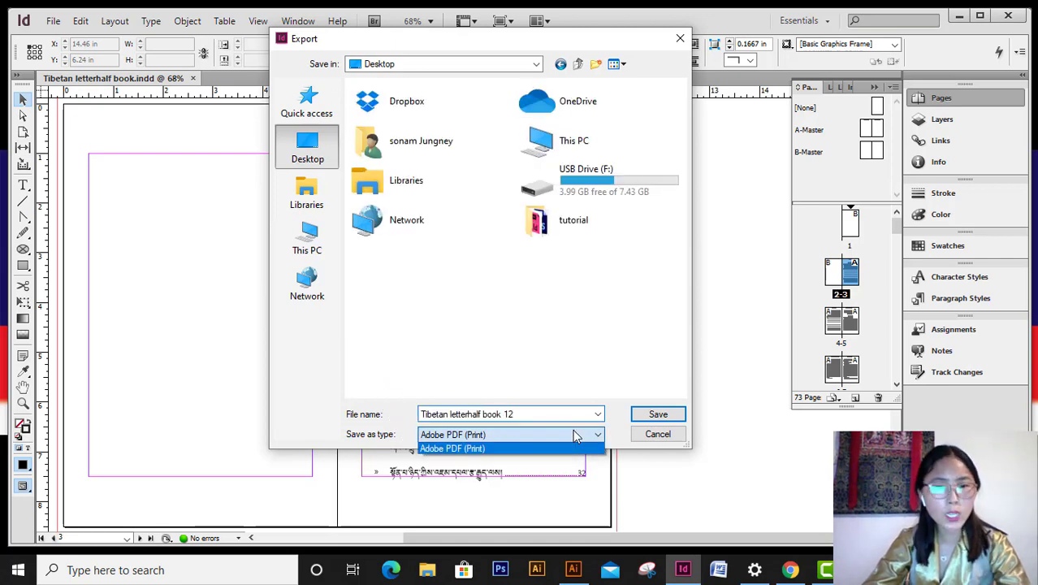
left_click(486, 449)
left_click(659, 414)
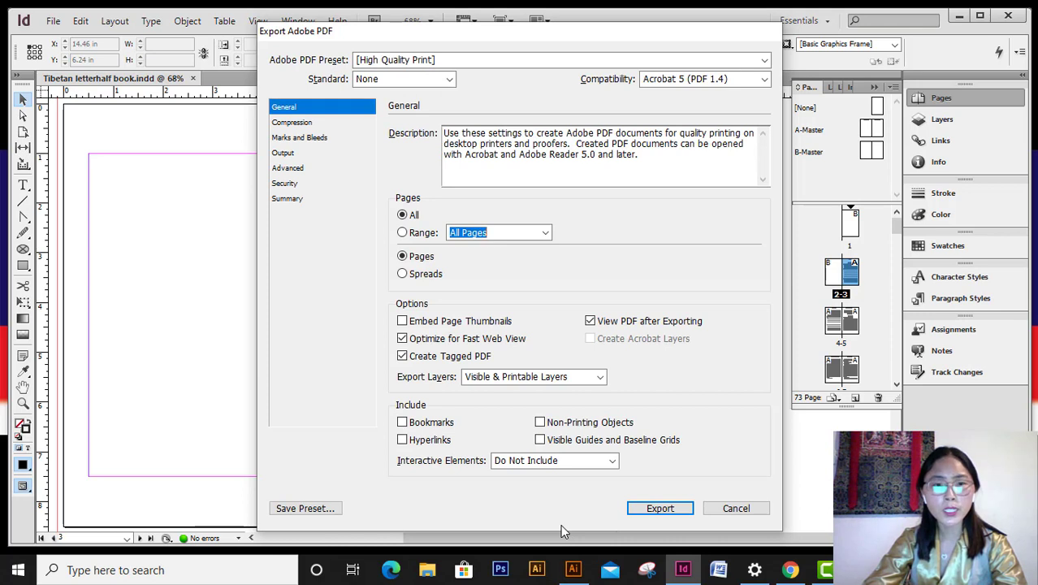
left_click(409, 62)
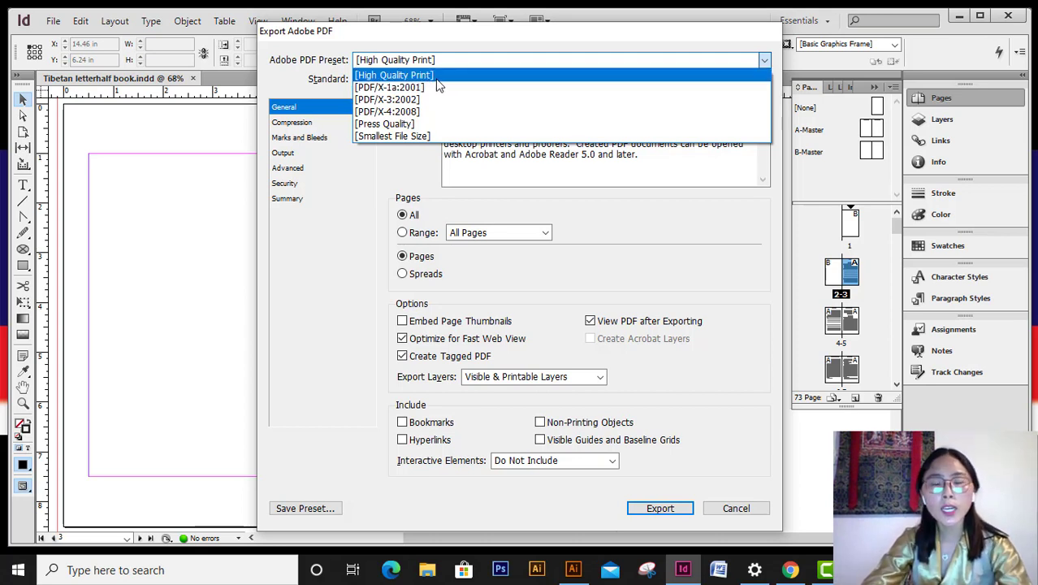
left_click(437, 77)
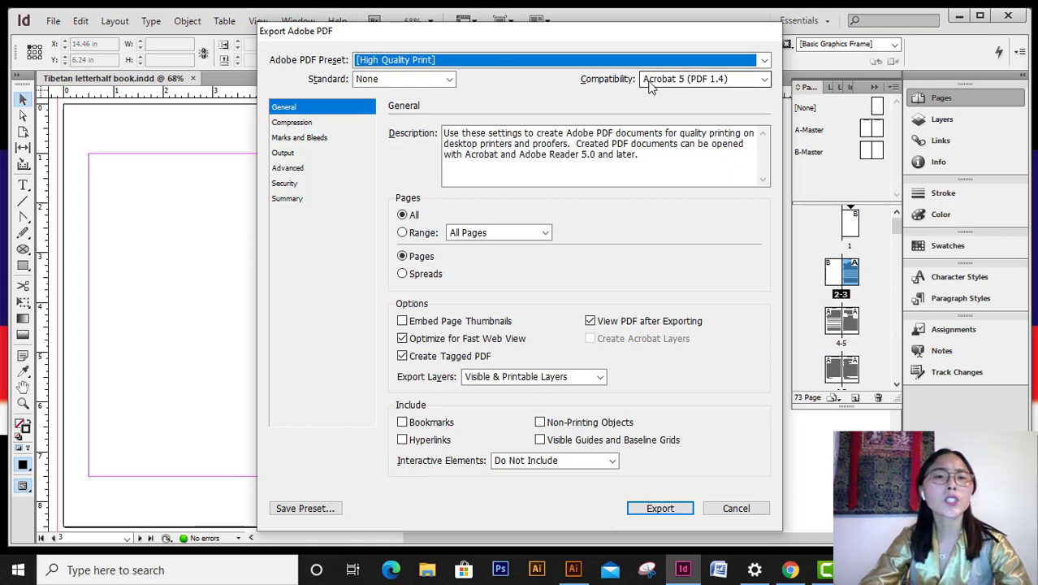
left_click(694, 85)
left_click(694, 79)
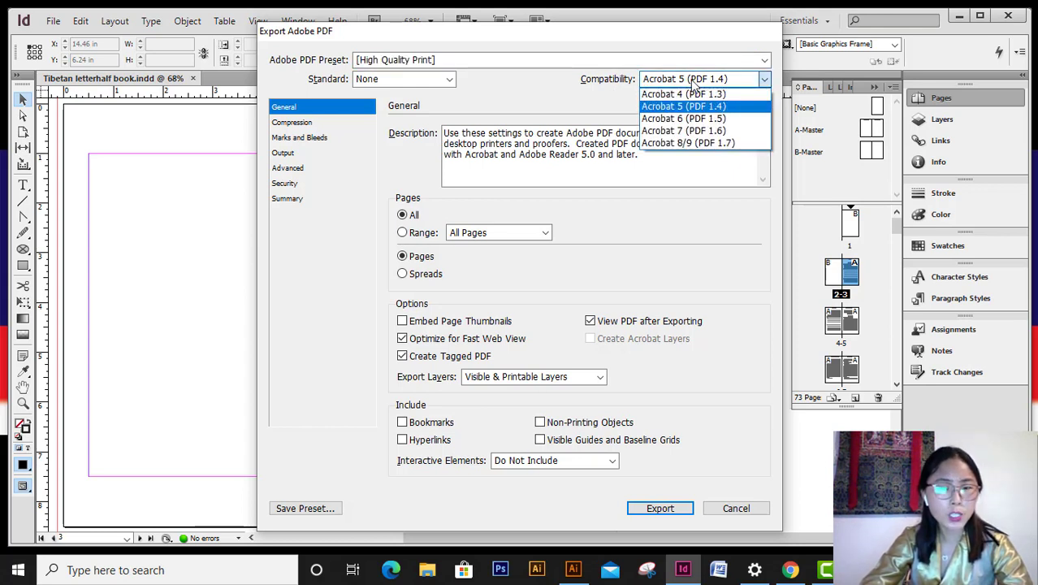
left_click(686, 144)
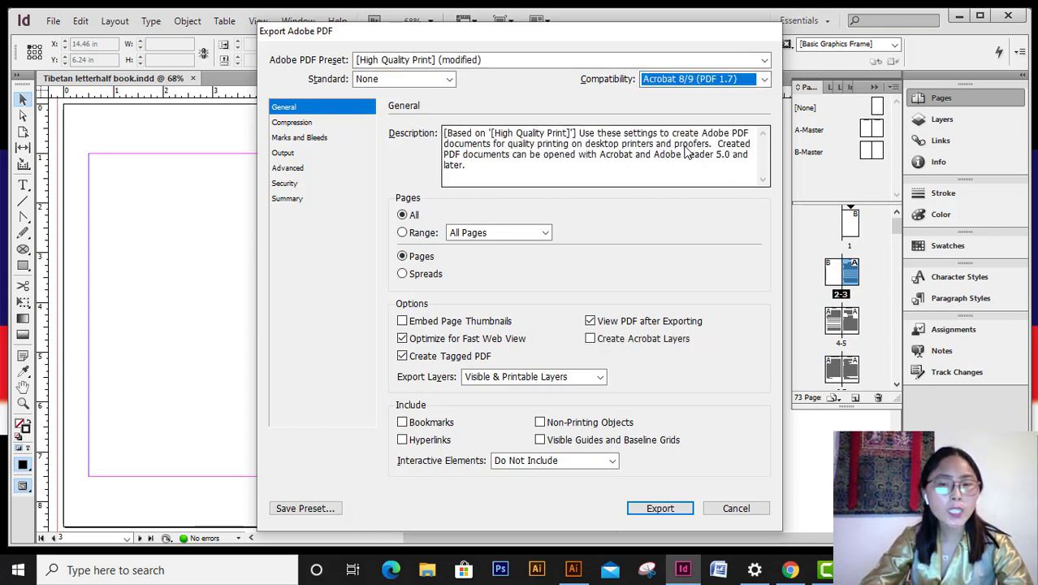
left_click(723, 79)
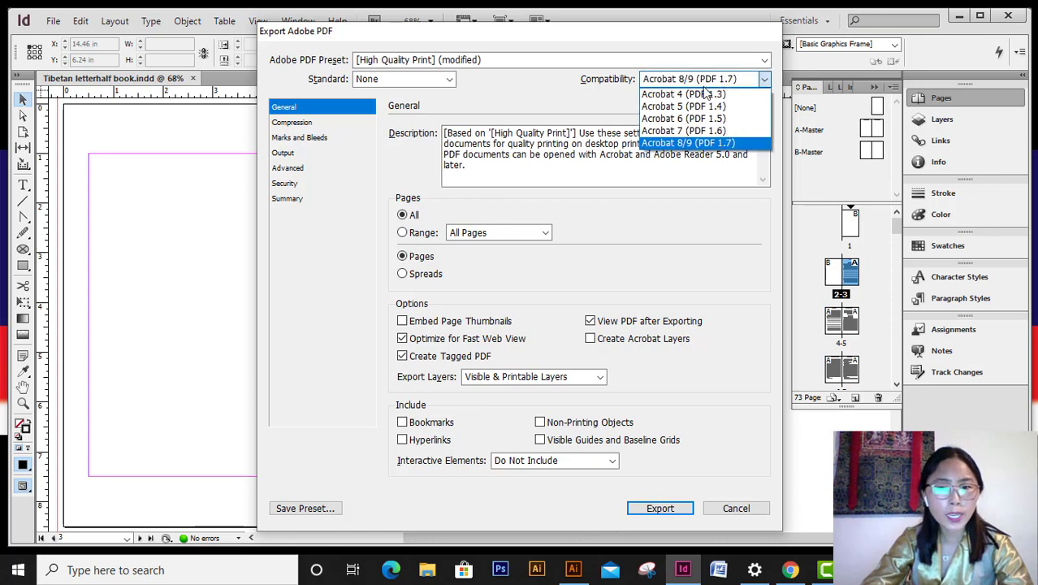
left_click(690, 131)
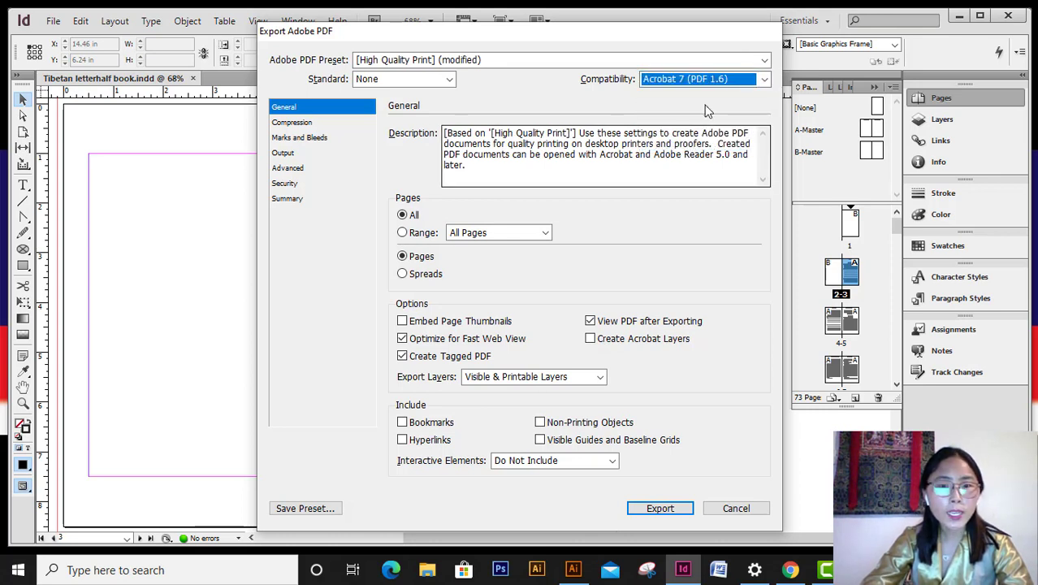
left_click(764, 79)
left_click(686, 103)
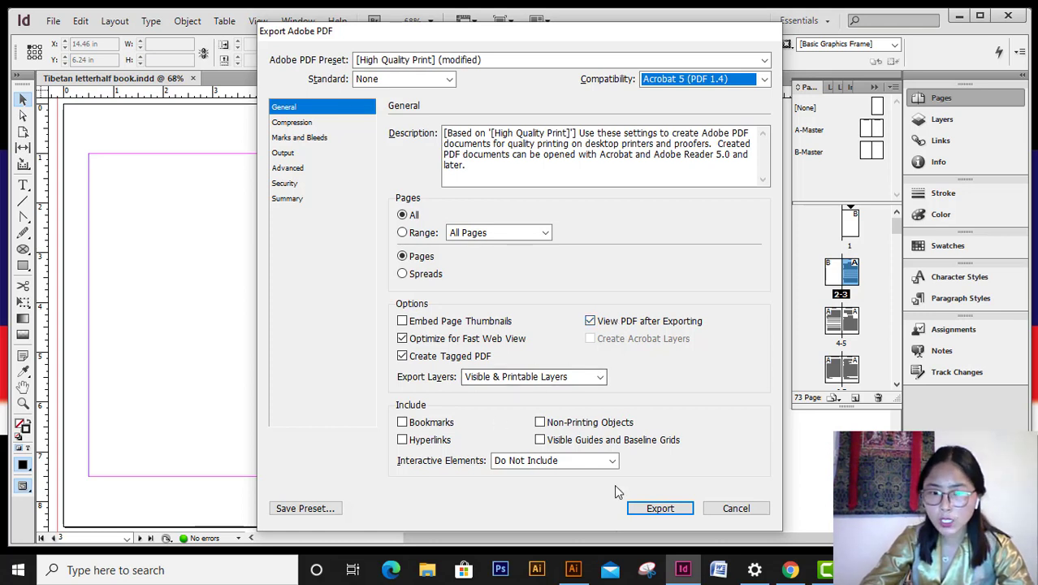
- Include bookmarks and hyperlinks in the PDF, then view the Compression settings
left_click(402, 422)
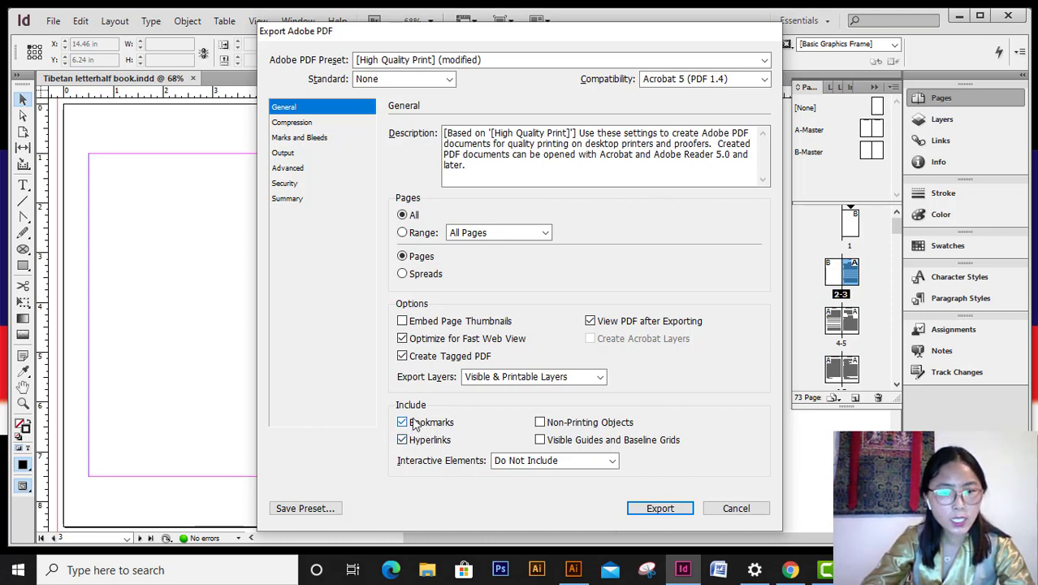
left_click(322, 126)
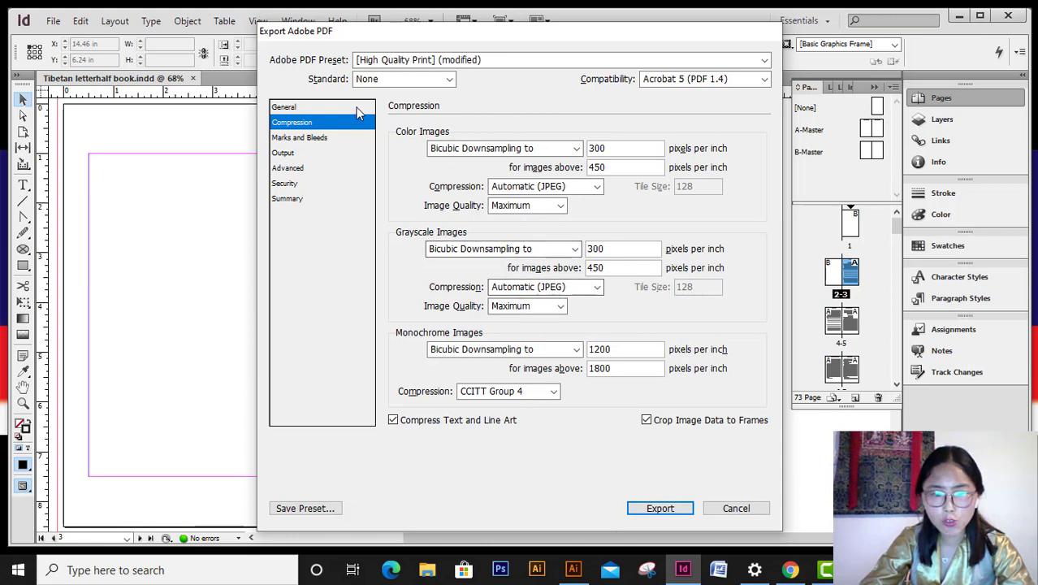
- Switch the Export Adobe PDF dialog to the Marks and Bleeds category
left_click(319, 138)
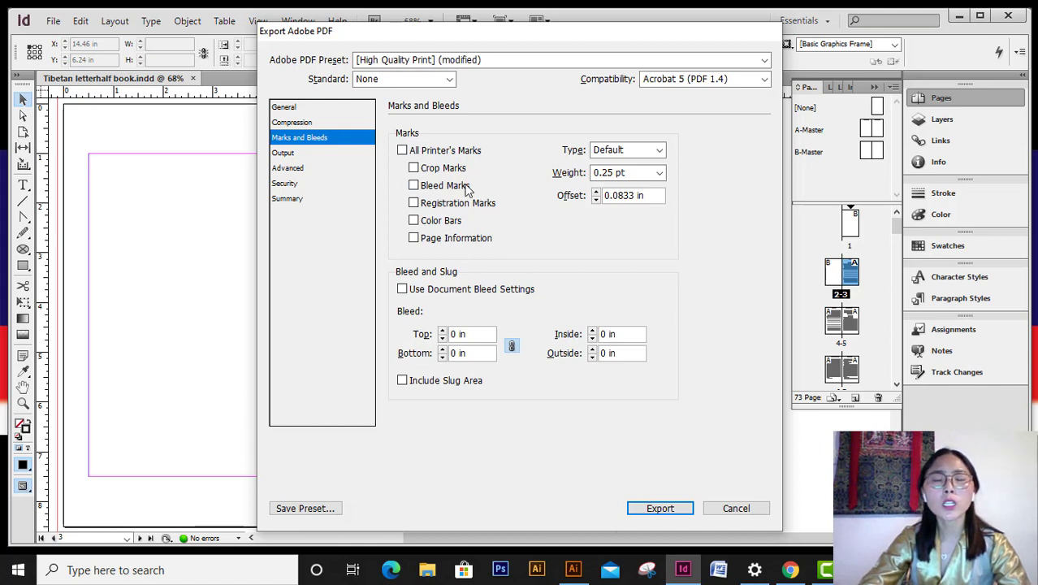
- Turn on all printer's marks, then view the Output colour settings
left_click(402, 150)
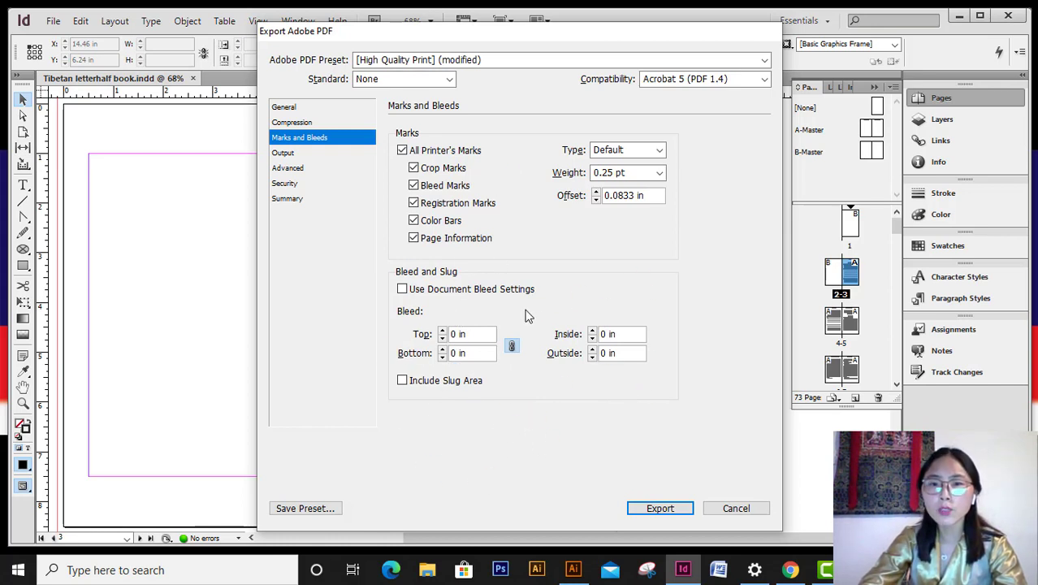
left_click(327, 154)
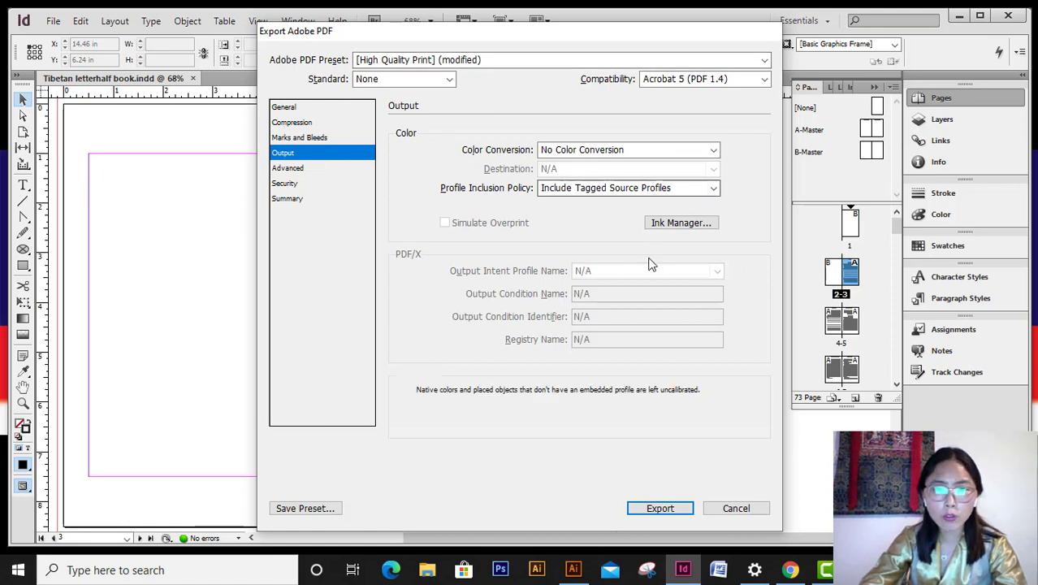
- Under Advanced, omit PDF images for OPI, then view the Security settings
left_click(296, 169)
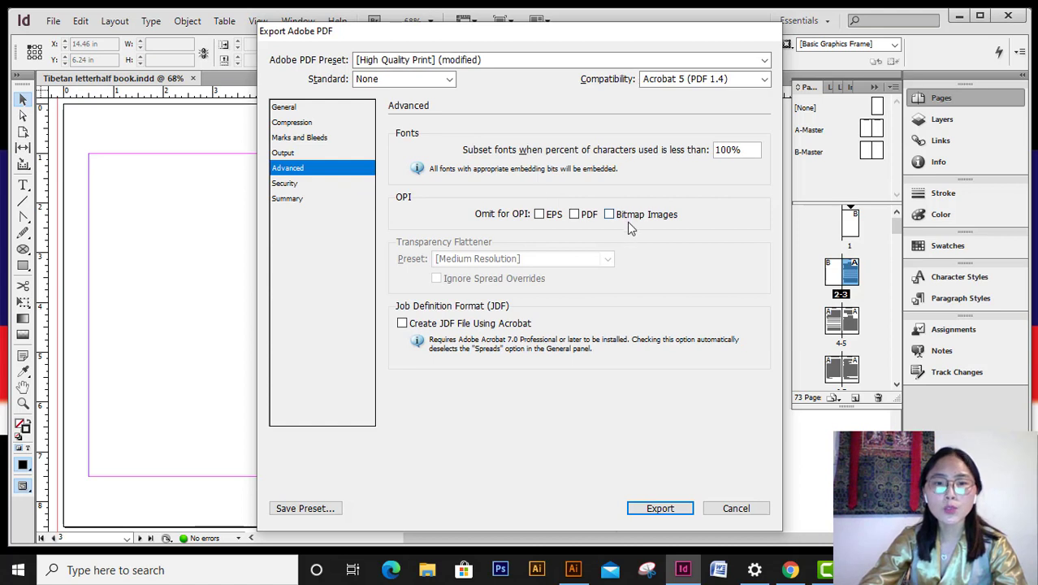
left_click(574, 214)
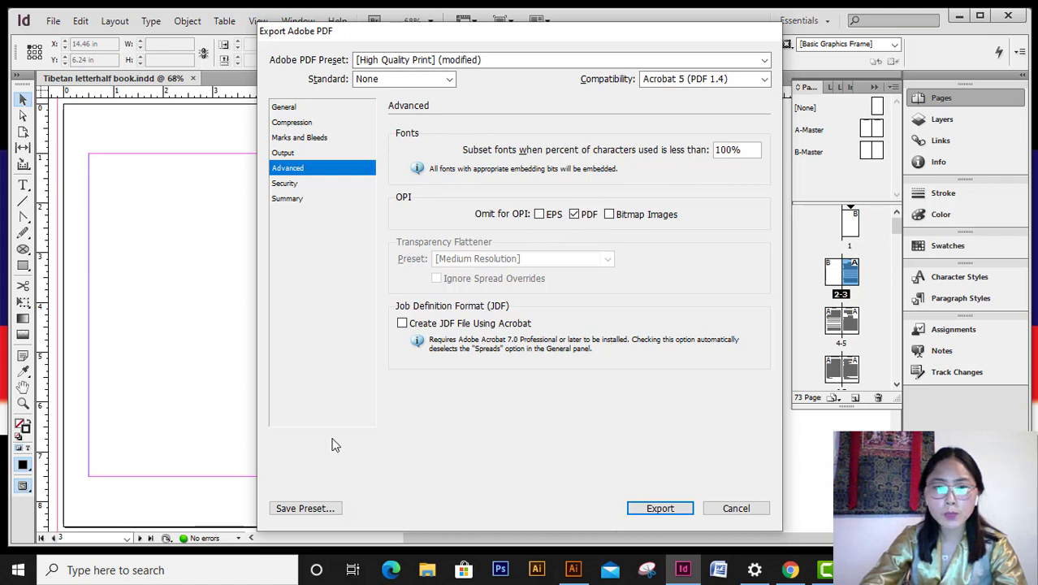
left_click(315, 195)
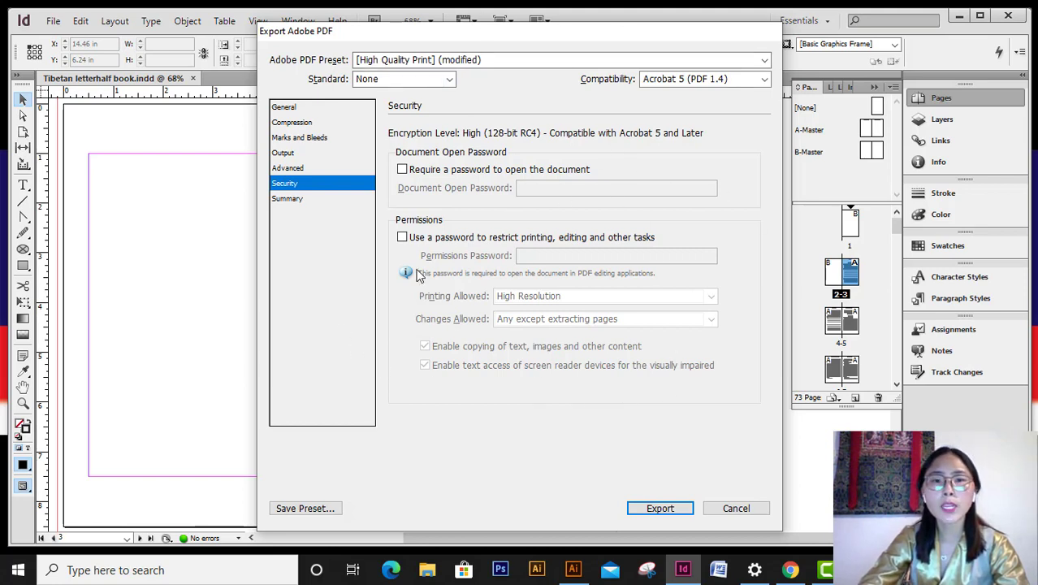
- Export the PDF with the configured High Quality Print settings
left_click(659, 511)
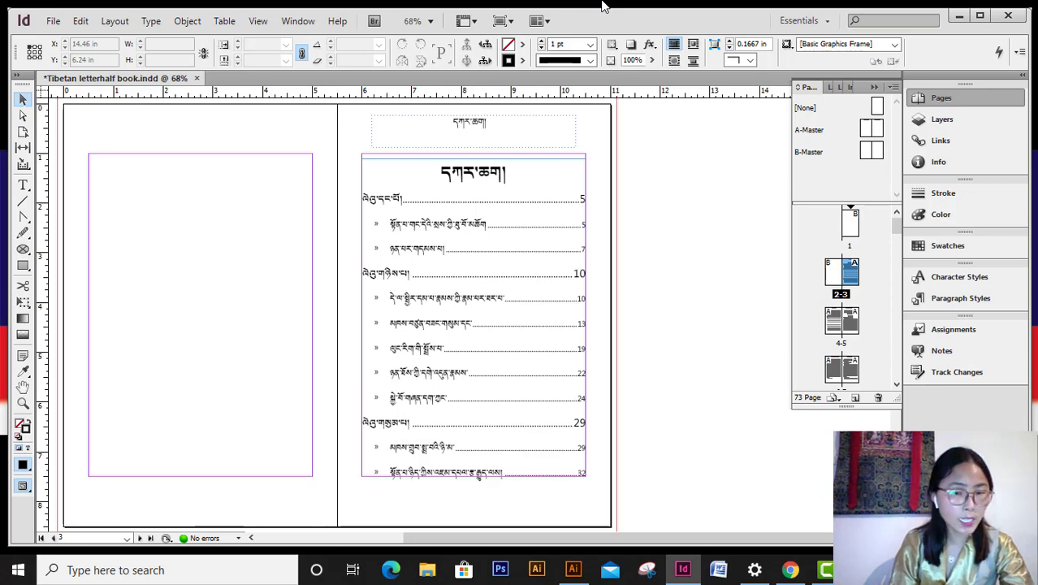
- Toggle the rulers off and back on with Ctrl+R, then minimize InDesign to reveal Acrobat Reader
key("ctrl+r")
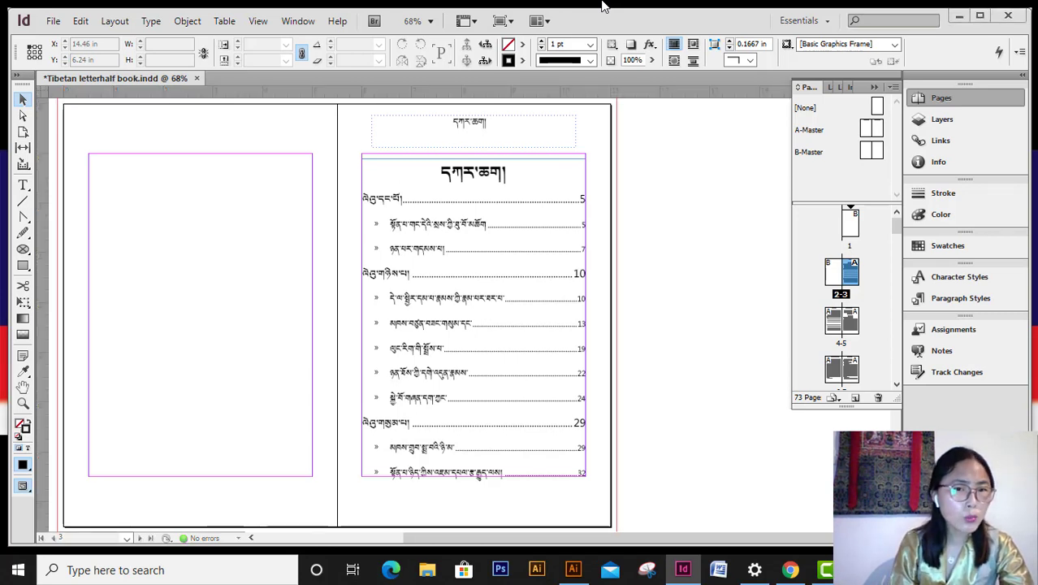
key("ctrl+r")
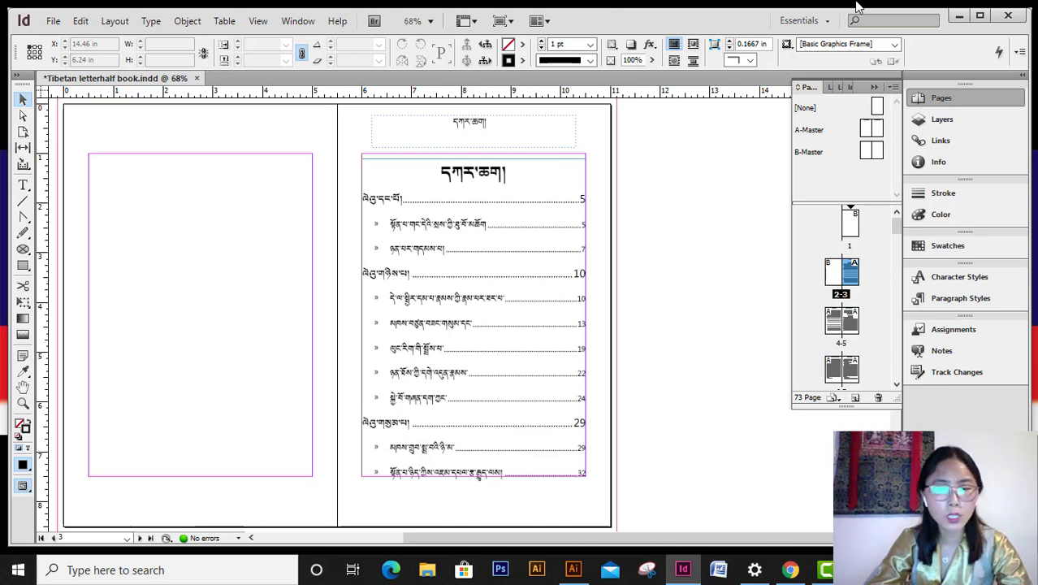
left_click(958, 16)
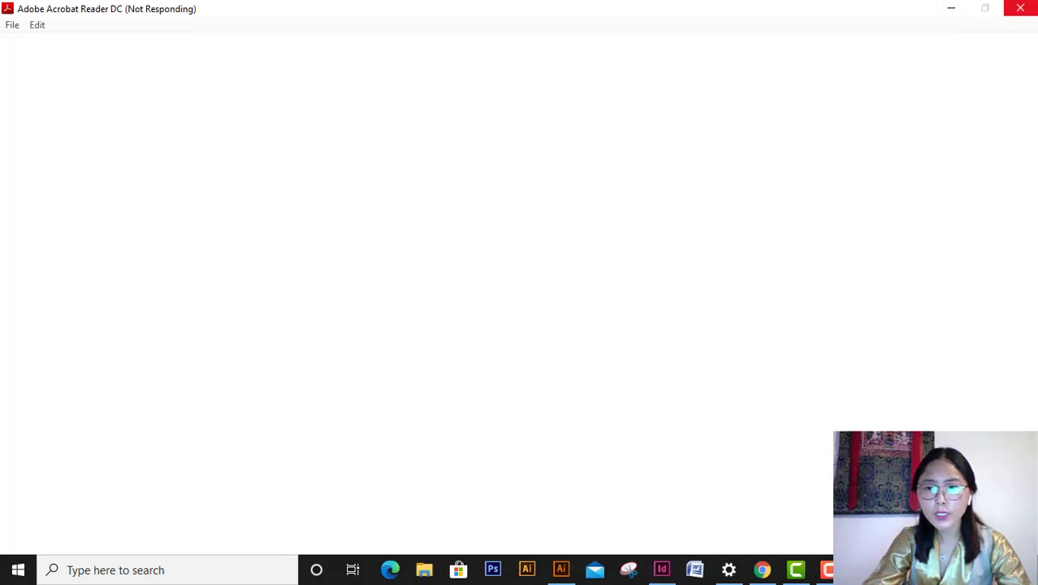
- Once Tibetan letterhalf book 12.pdf loads in Acrobat Reader, go to View > Page Display
mouse_move(863, 569)
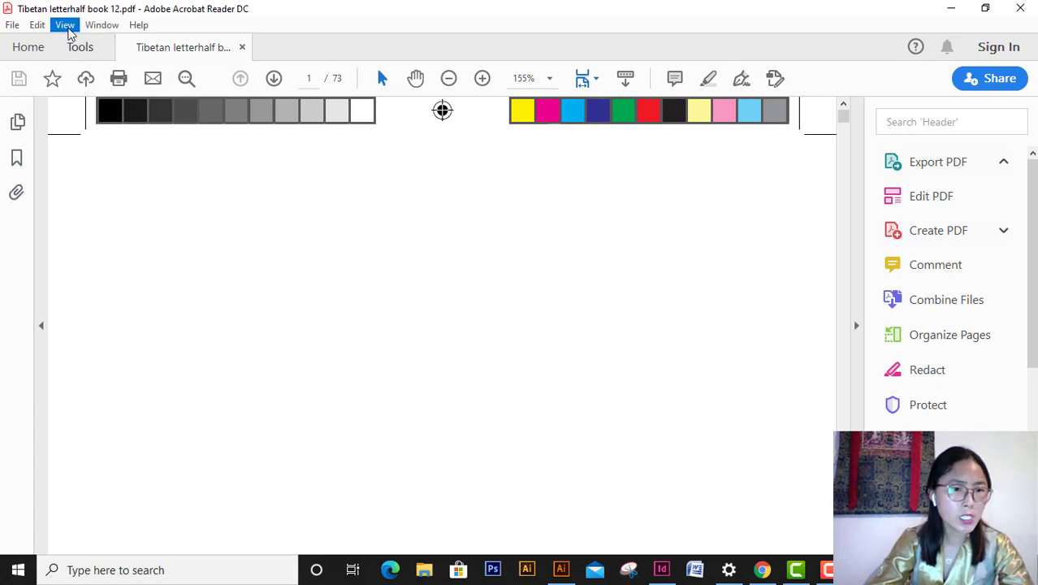
left_click(67, 26)
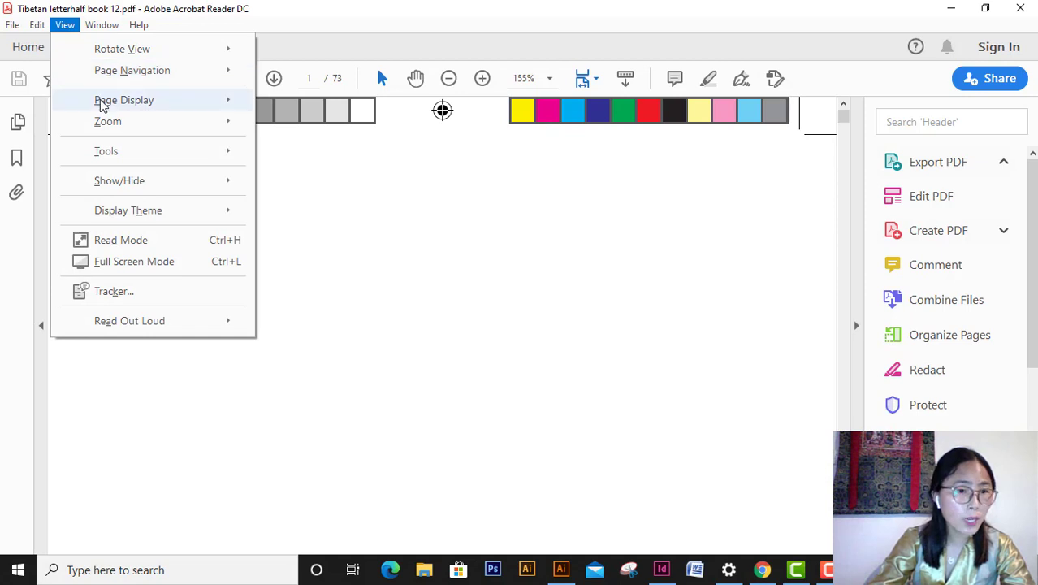
mouse_move(102, 105)
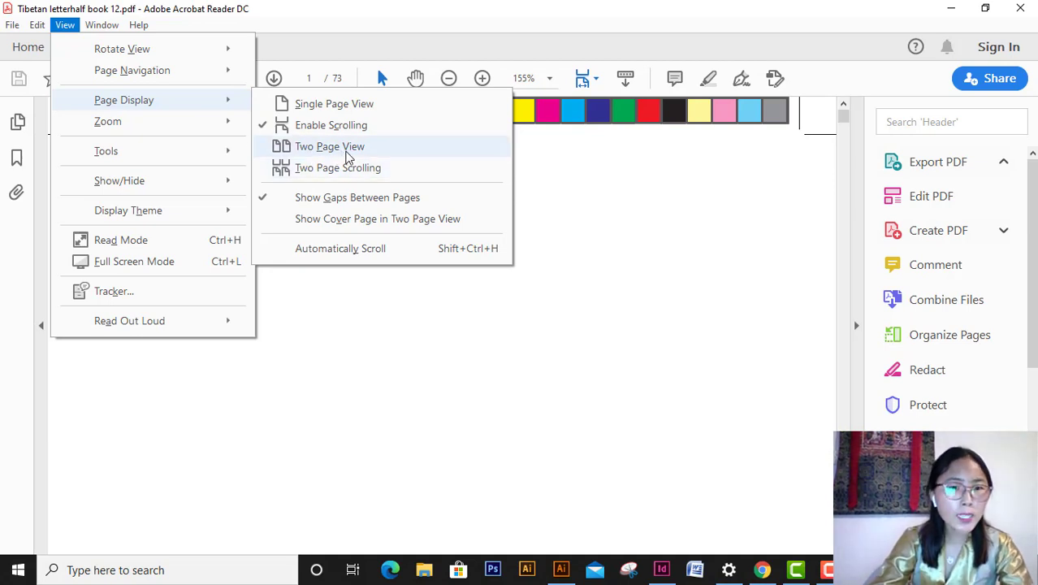
- Switch the book PDF to Two Page View and open the page thumbnails panel
left_click(349, 147)
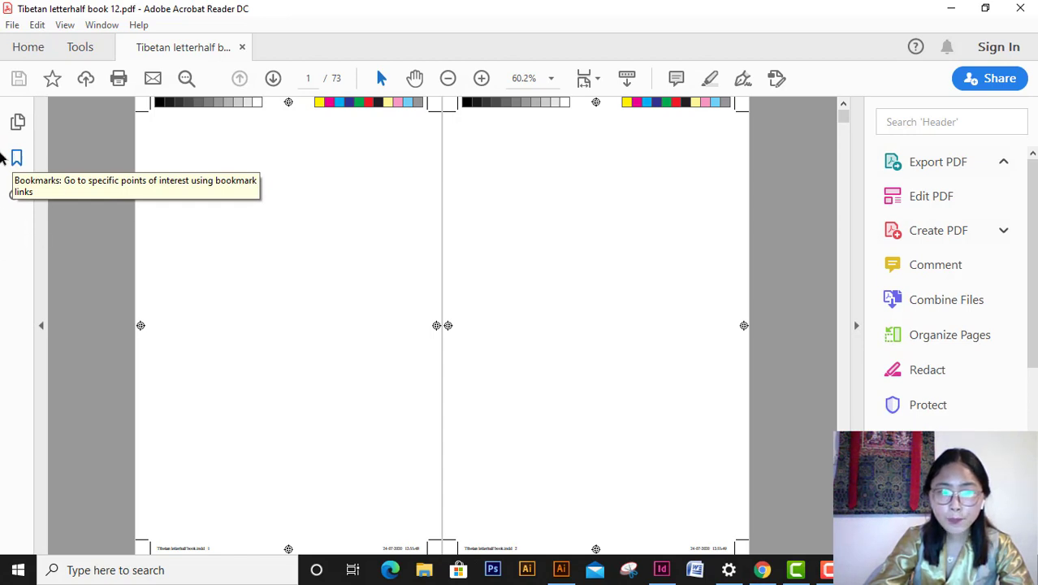
left_click(17, 159)
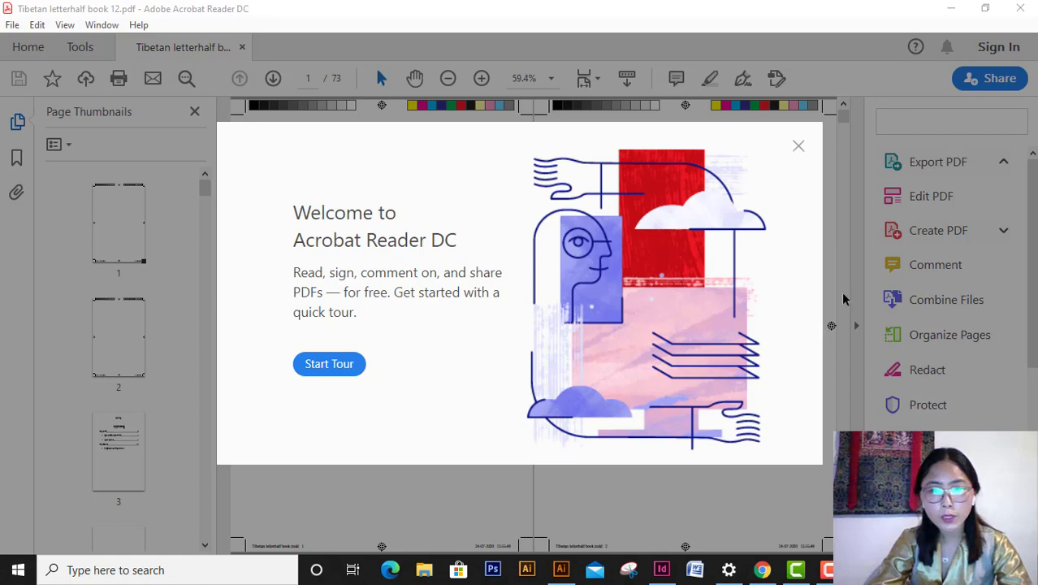
- Dismiss the Acrobat Reader welcome tour and switch the side panel to the PDF's bookmarks
left_click(798, 146)
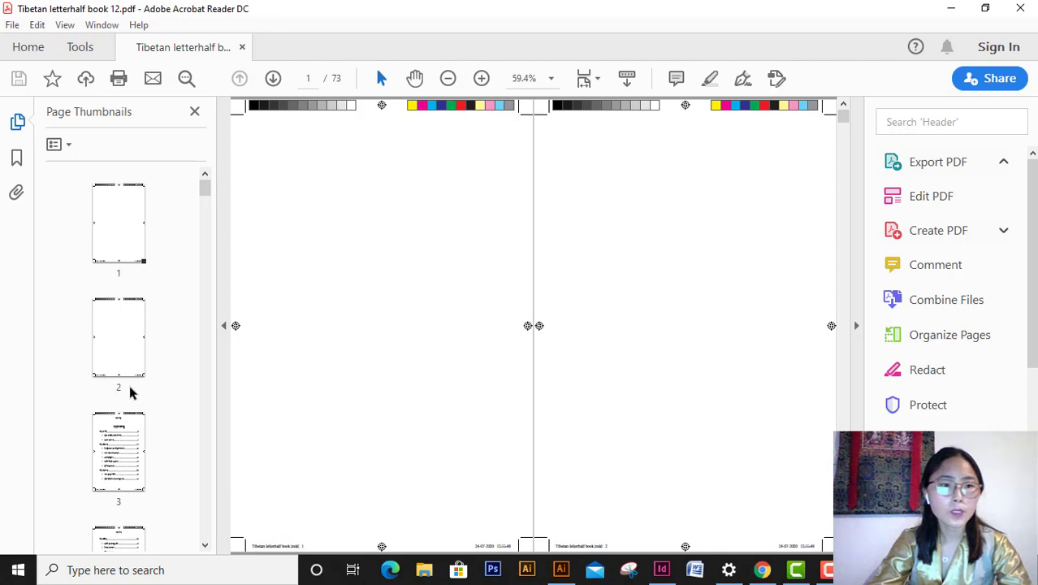
scroll(132, 392, "down", 3)
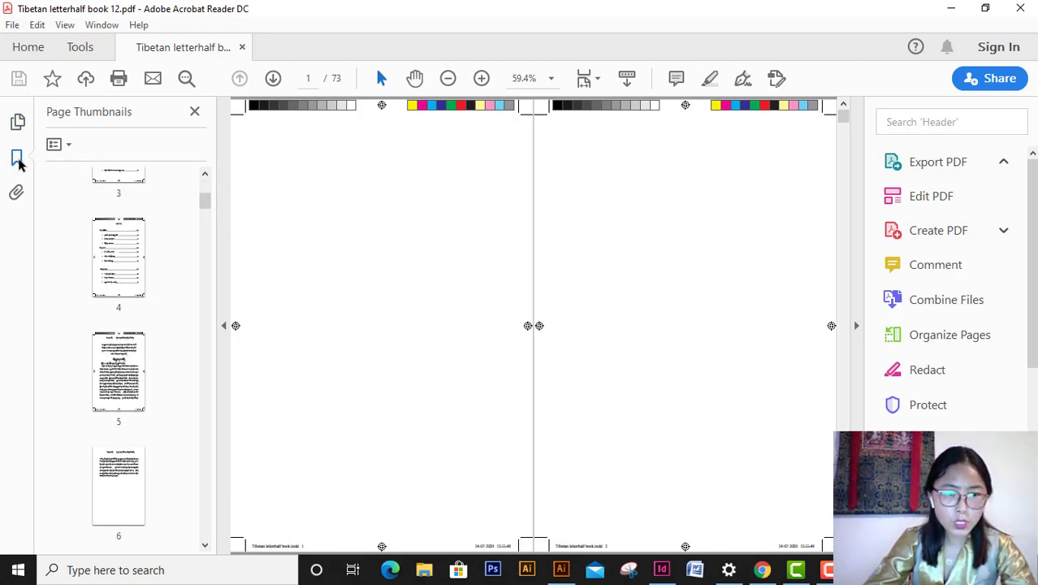
left_click(18, 160)
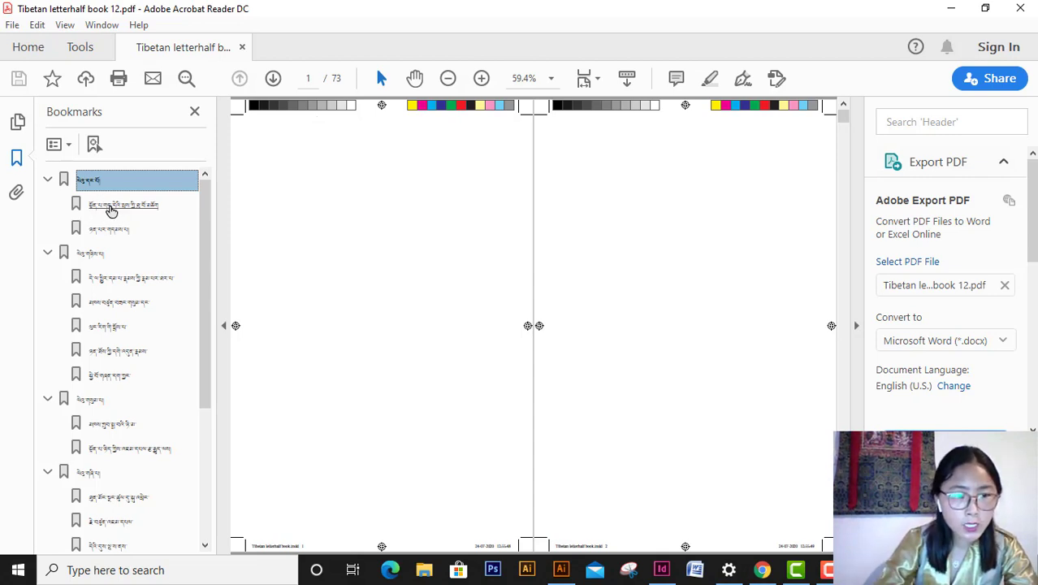
- Test the bookmarks by jumping through chapter one's sections, later chapters and the page 42 section
left_click(111, 207)
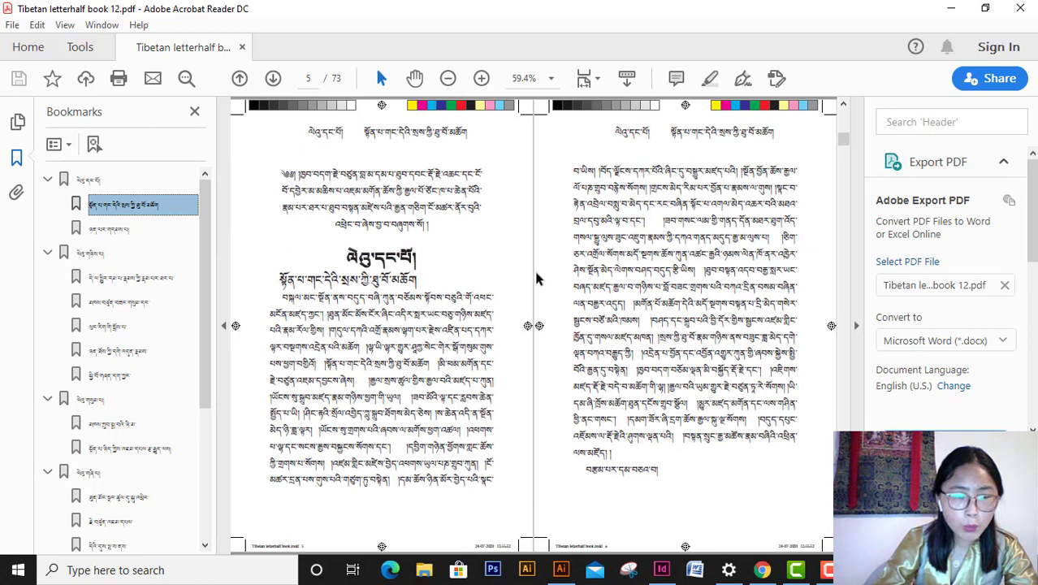
left_click(109, 229)
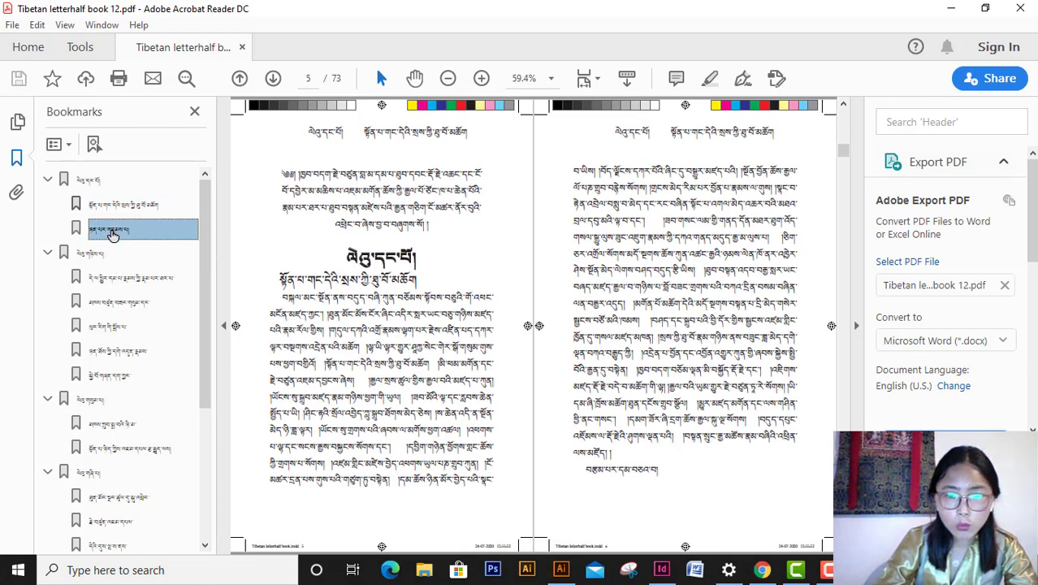
left_click(98, 259)
left_click(98, 281)
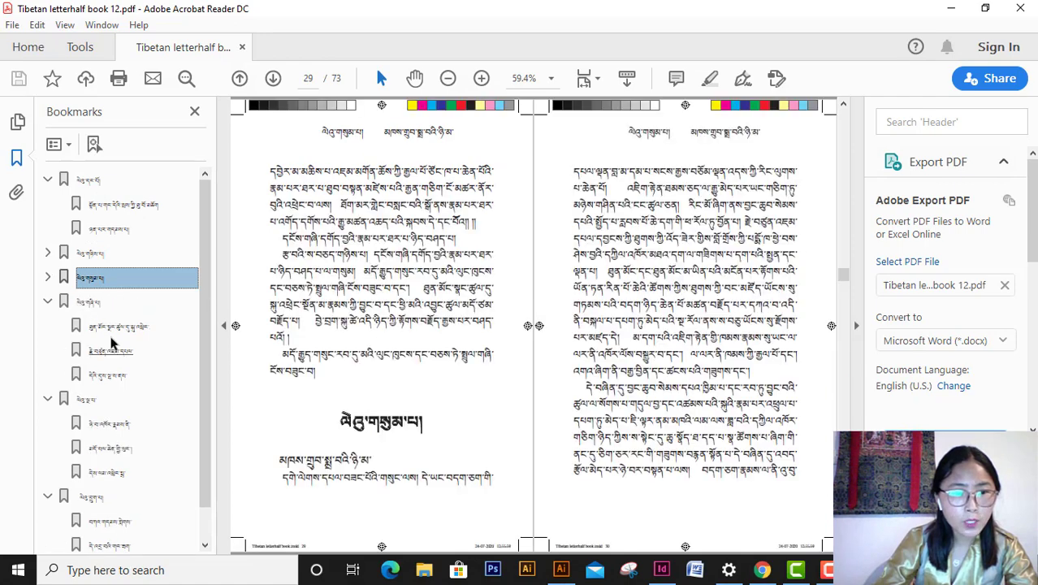
left_click(112, 333)
left_click(114, 354)
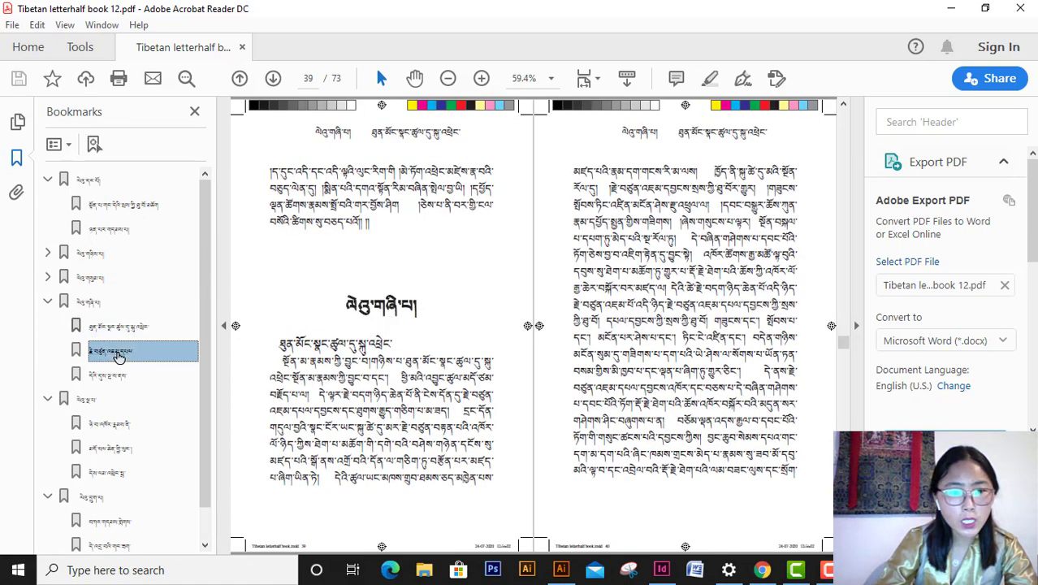
- Check the attachments list, zoom out and back in to 50%, then close Acrobat Reader
left_click(16, 194)
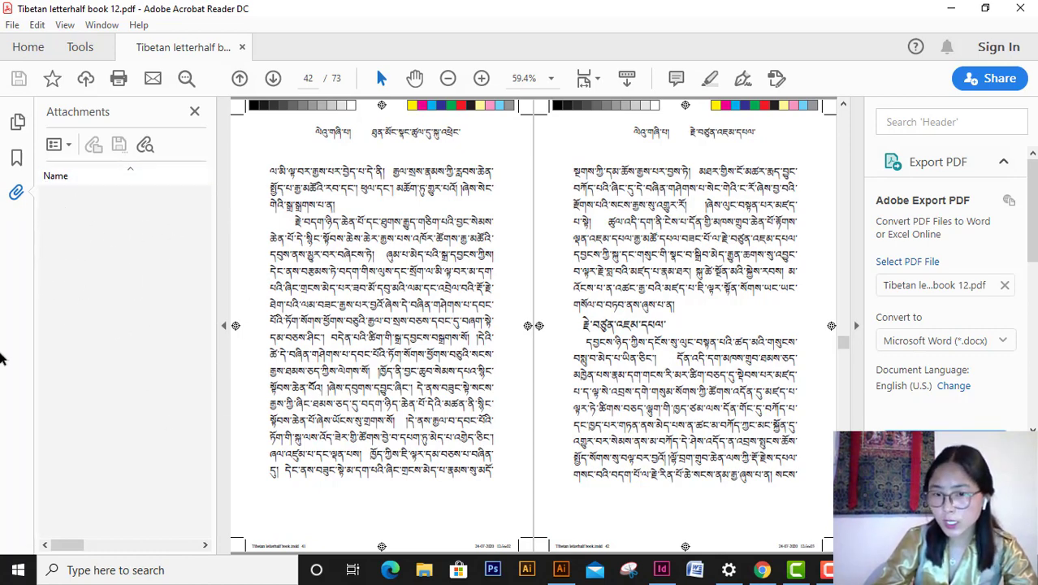
scroll(455, 308, "up", 6)
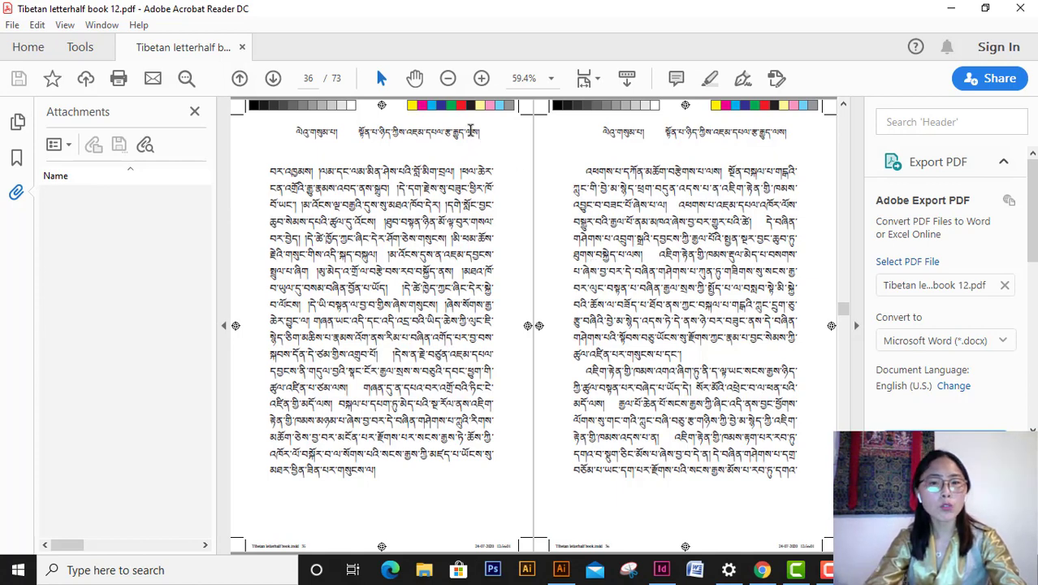
left_click(447, 83)
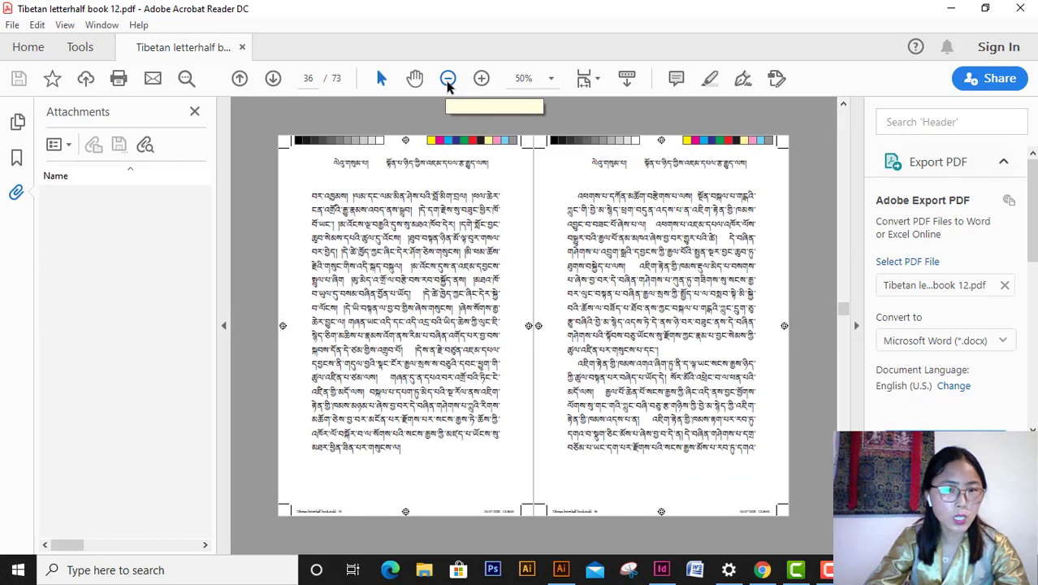
left_click(447, 83)
left_click(483, 80)
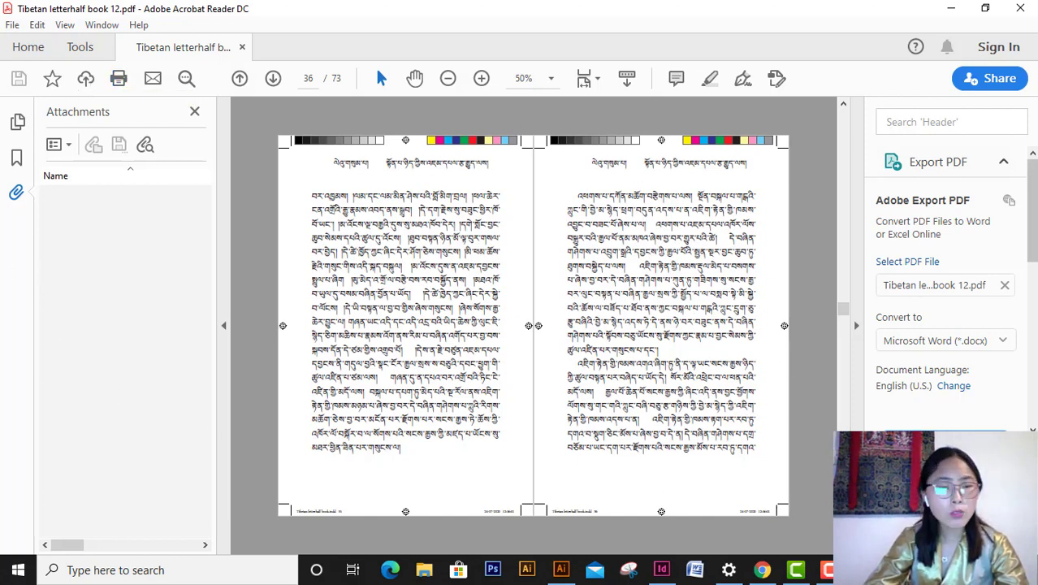
left_click(1025, 8)
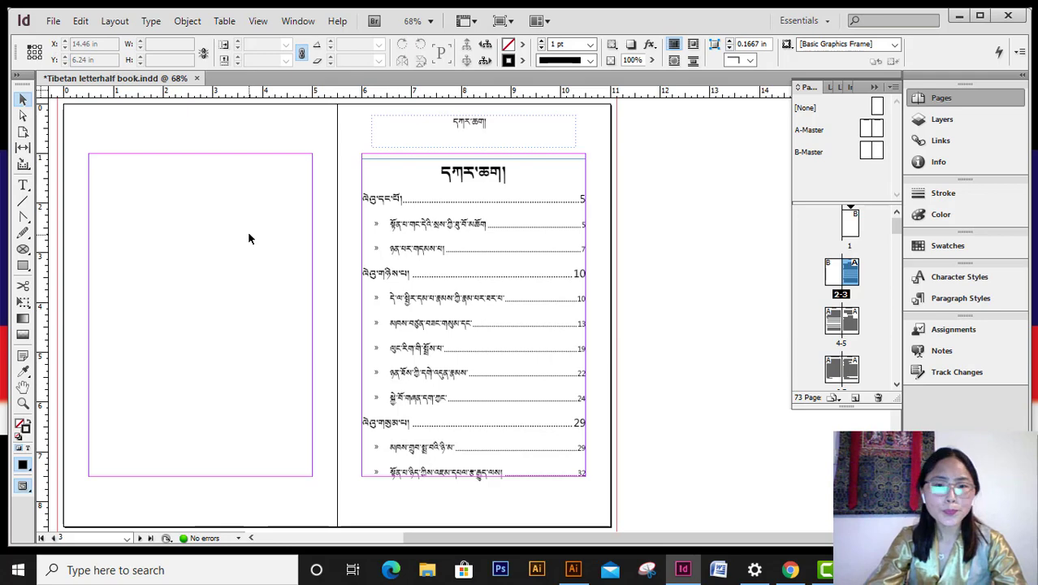
- Export the book as Adobe PDF (Print) to the Desktop, replacing Tibetan letterhalf book 12.pdf
left_click(52, 21)
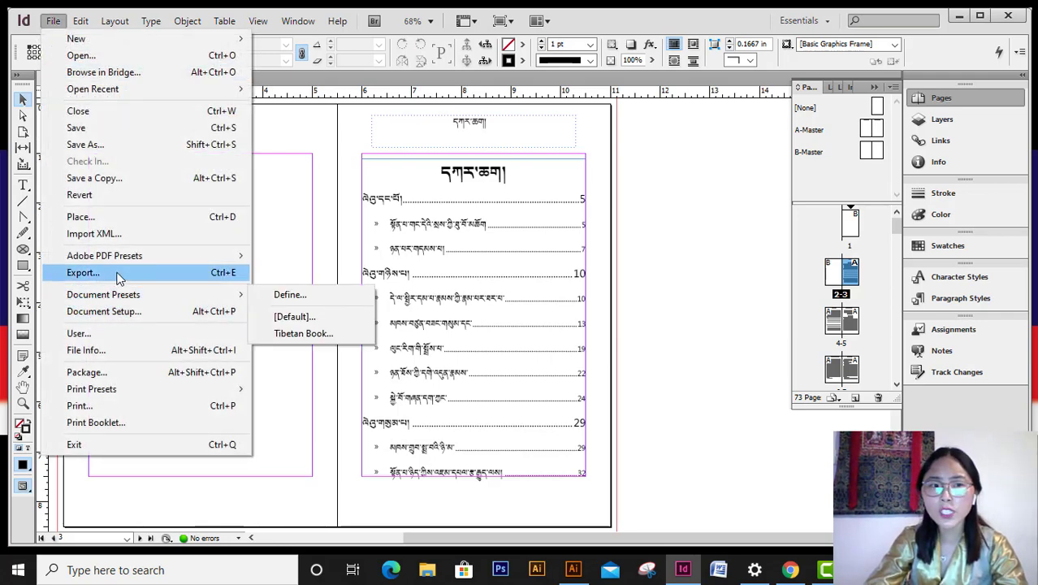
mouse_move(138, 257)
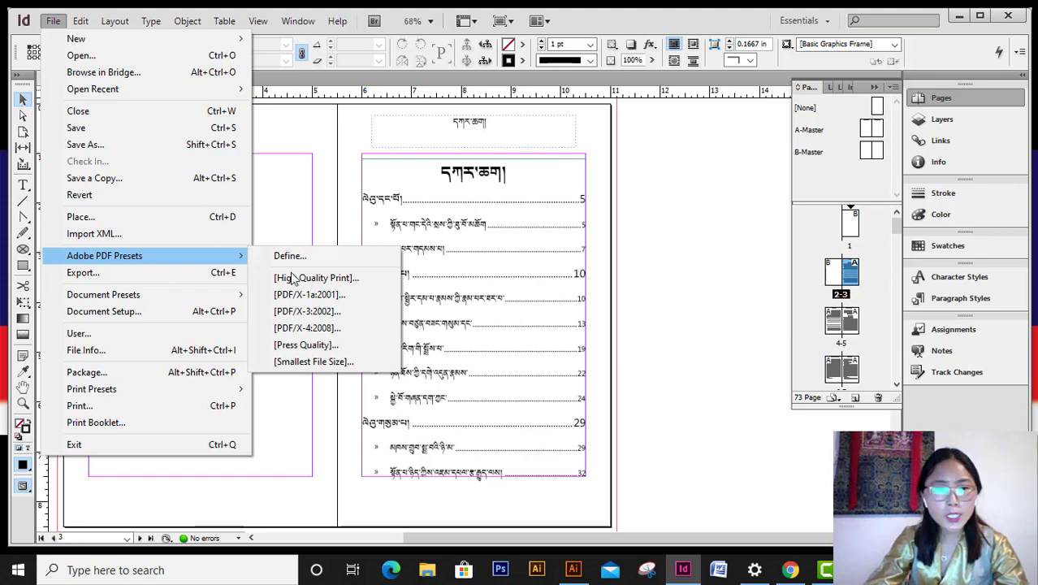
left_click(148, 273)
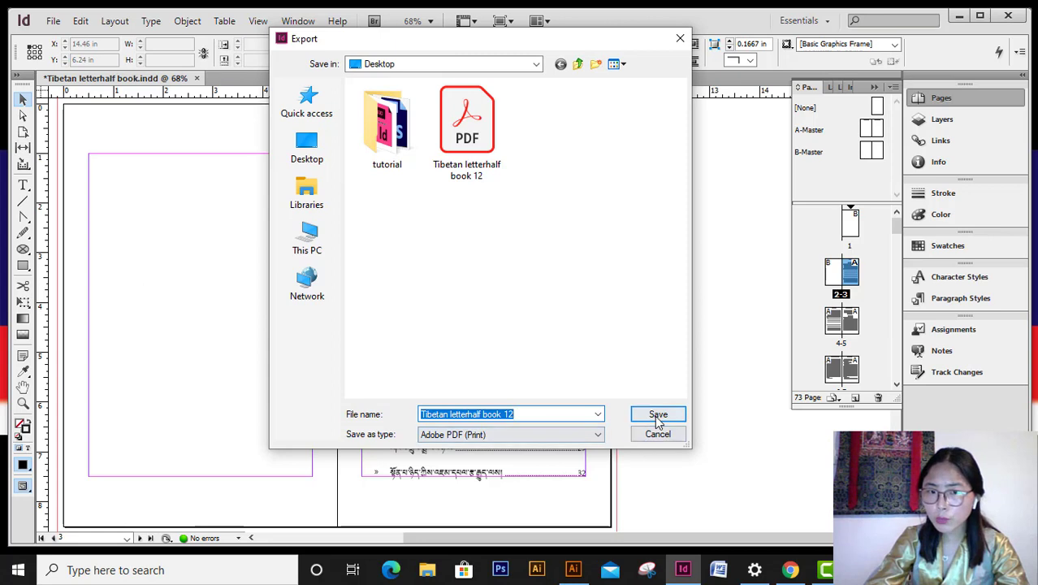
left_click(598, 435)
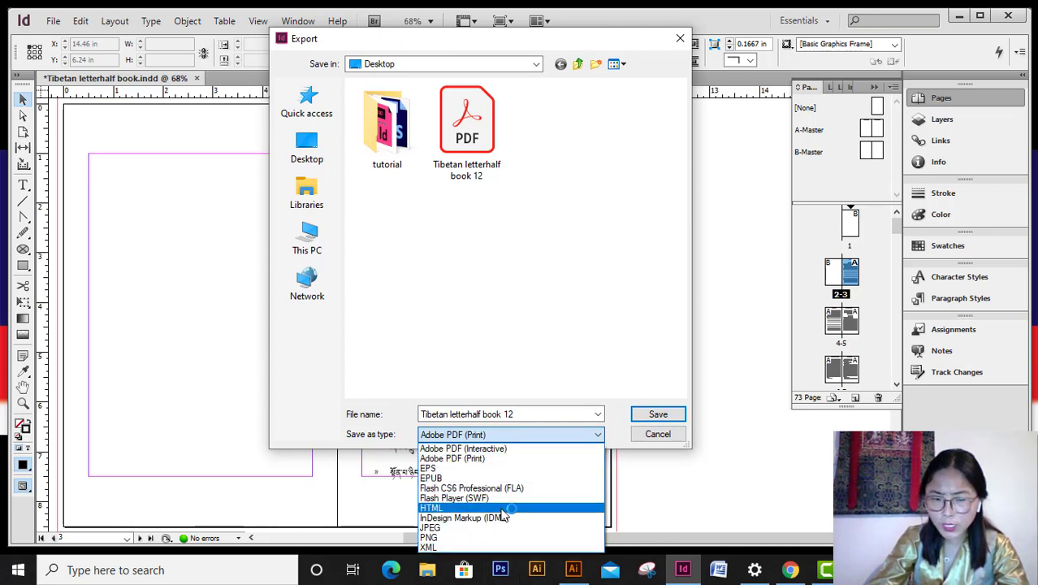
left_click(490, 460)
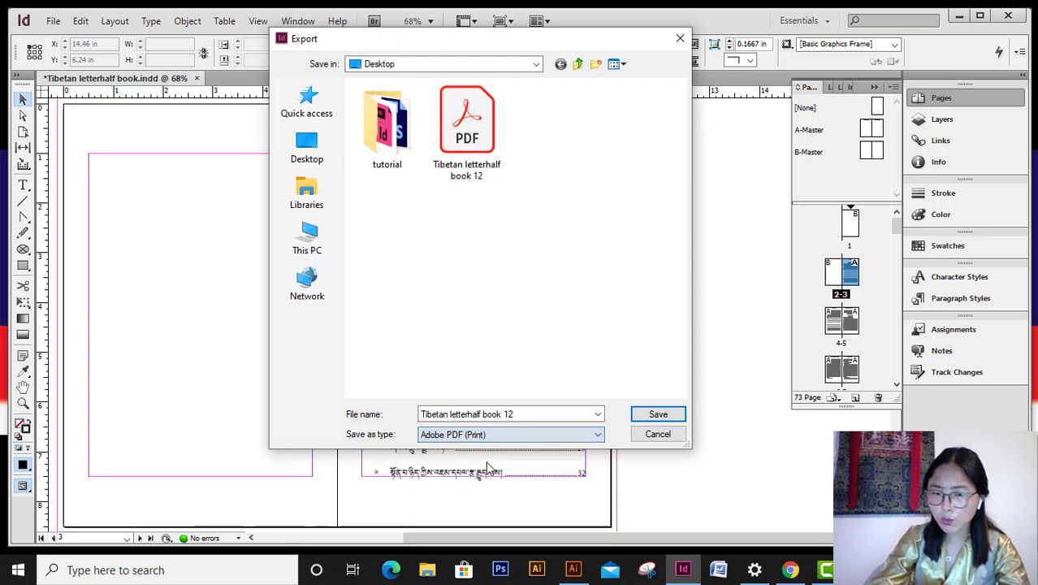
left_click(659, 416)
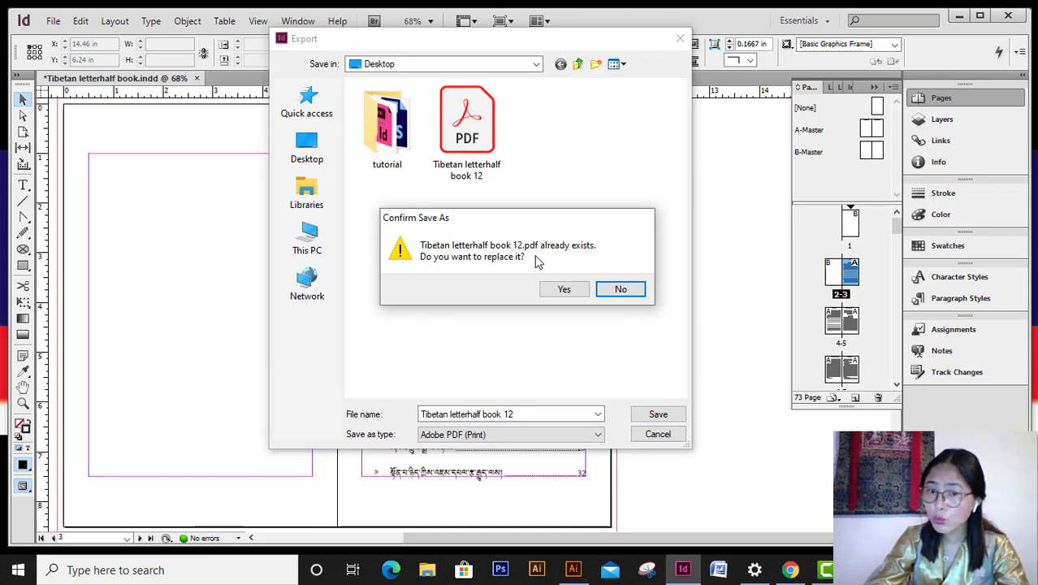
left_click(571, 290)
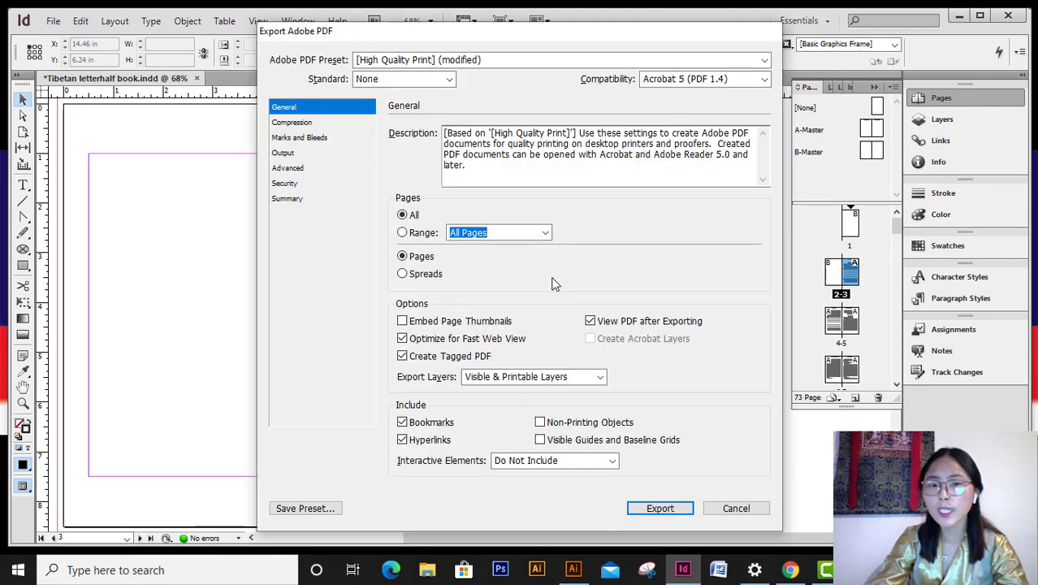
- Turn off All Printer's Marks in the Marks and Bleeds settings
left_click(320, 138)
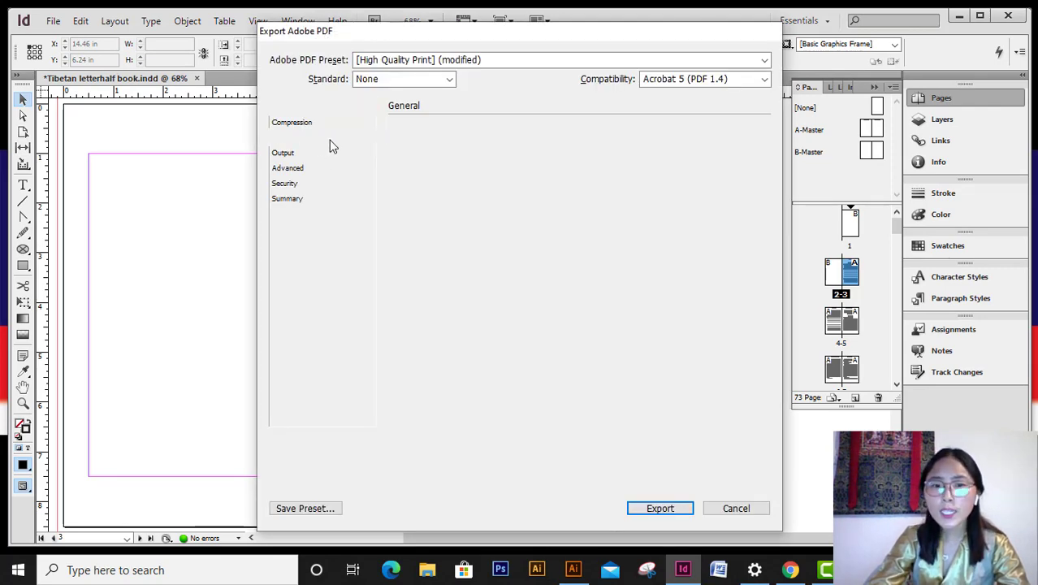
left_click(410, 151)
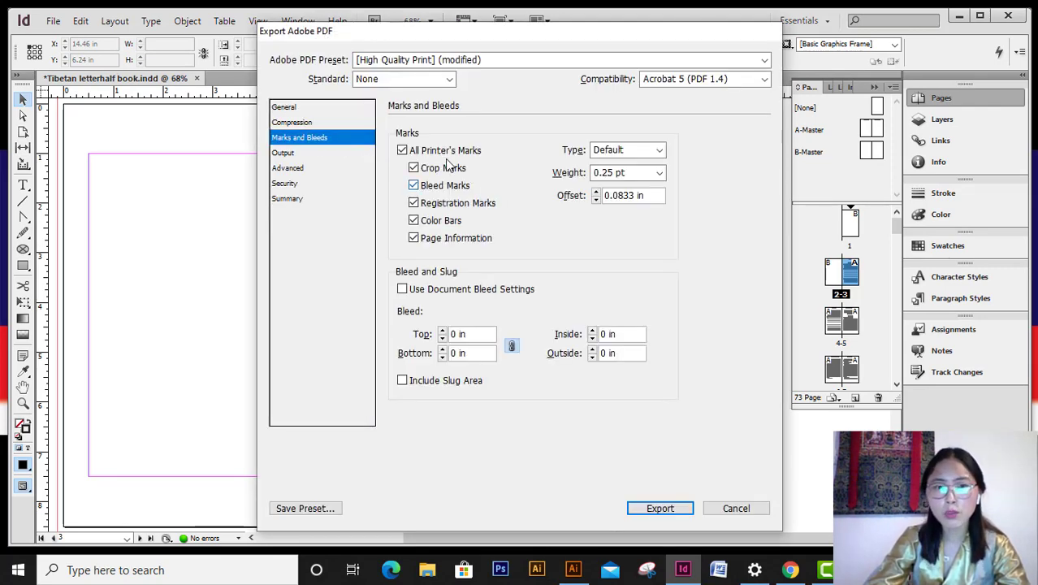
left_click(402, 151)
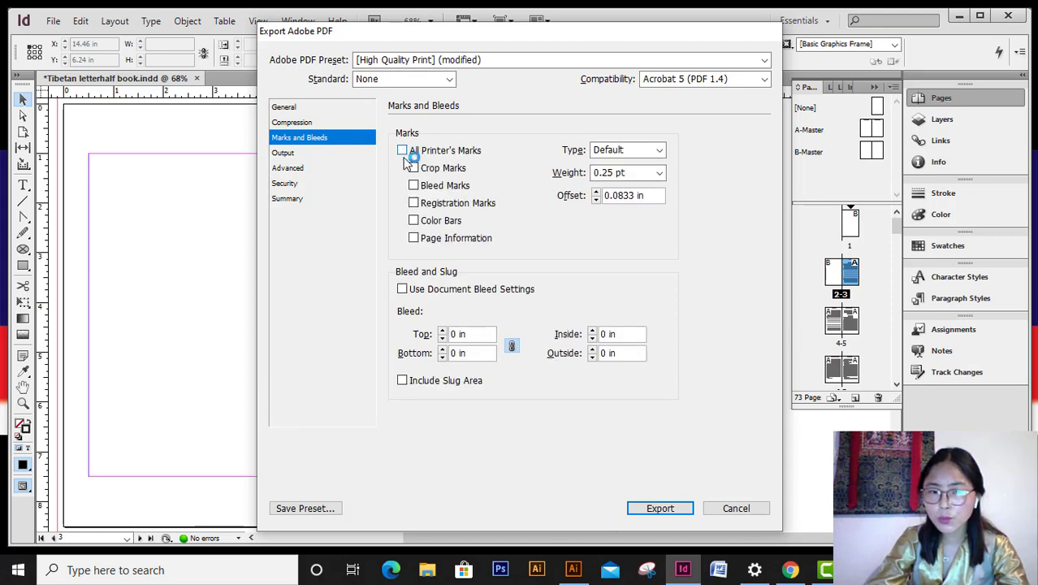
- Require a document open password, enter and confirm it, and export the PDF
left_click(296, 186)
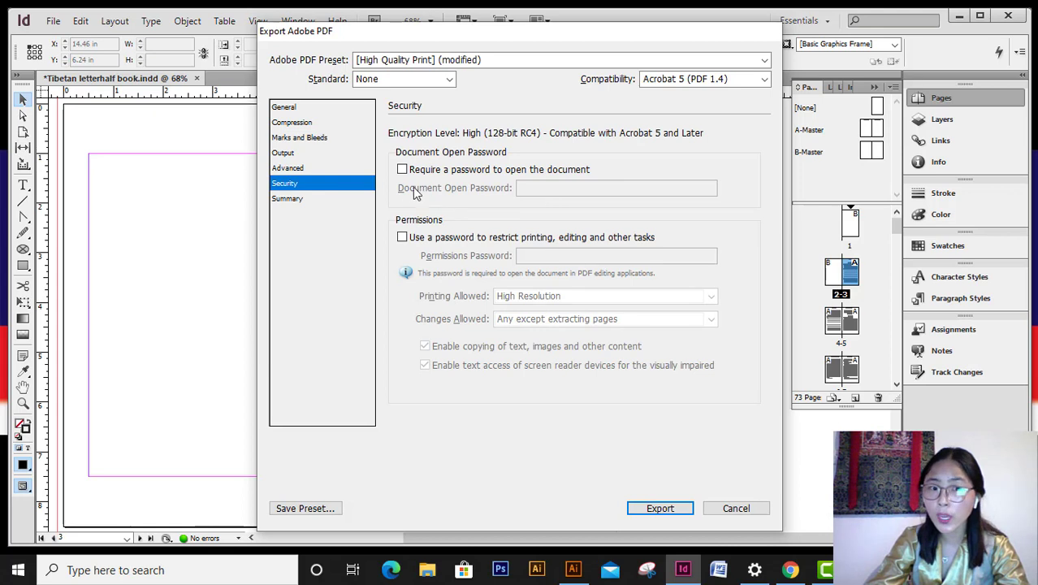
left_click(409, 173)
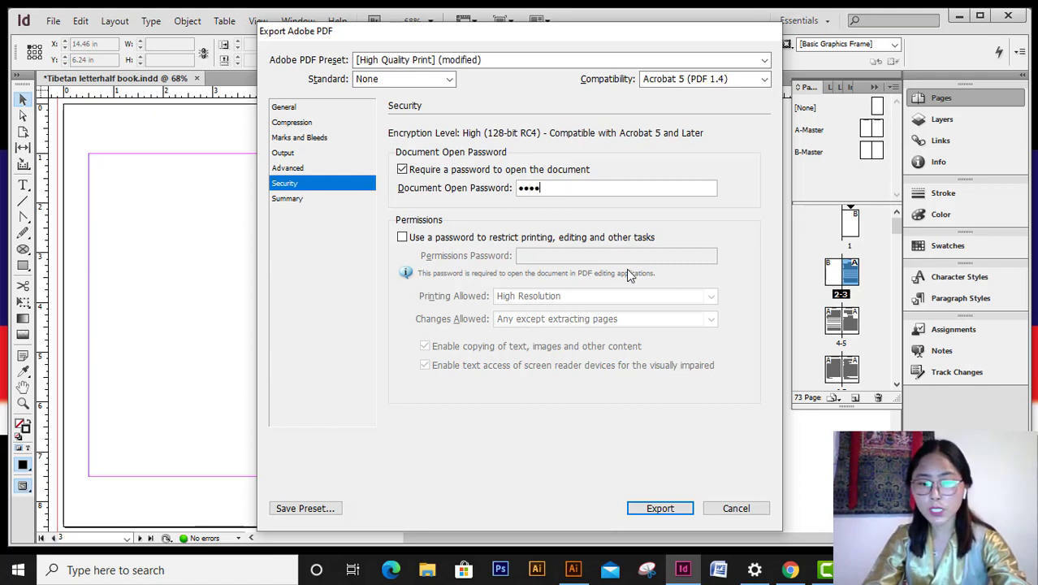
left_click(308, 198)
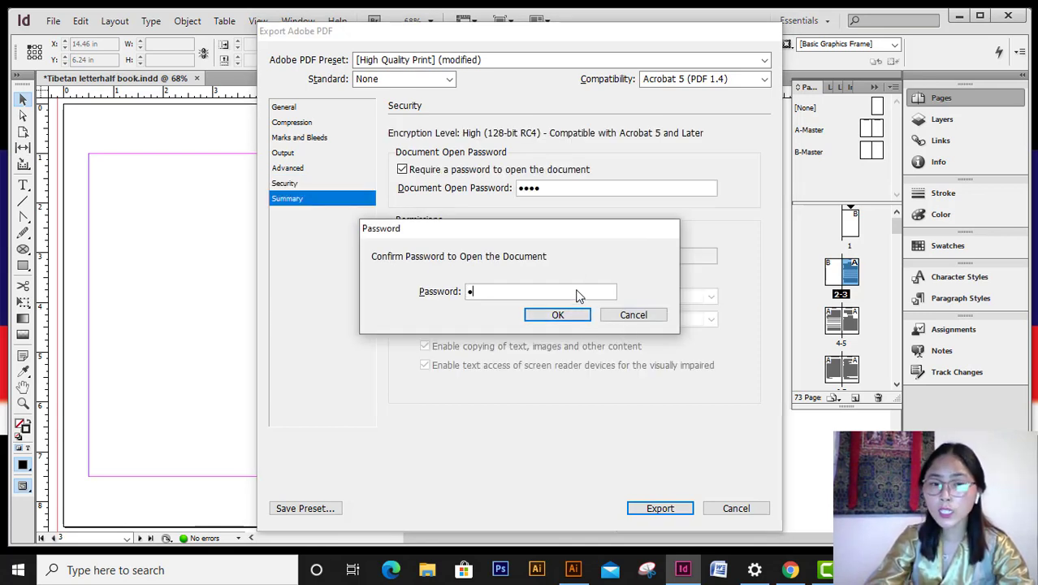
type("1234")
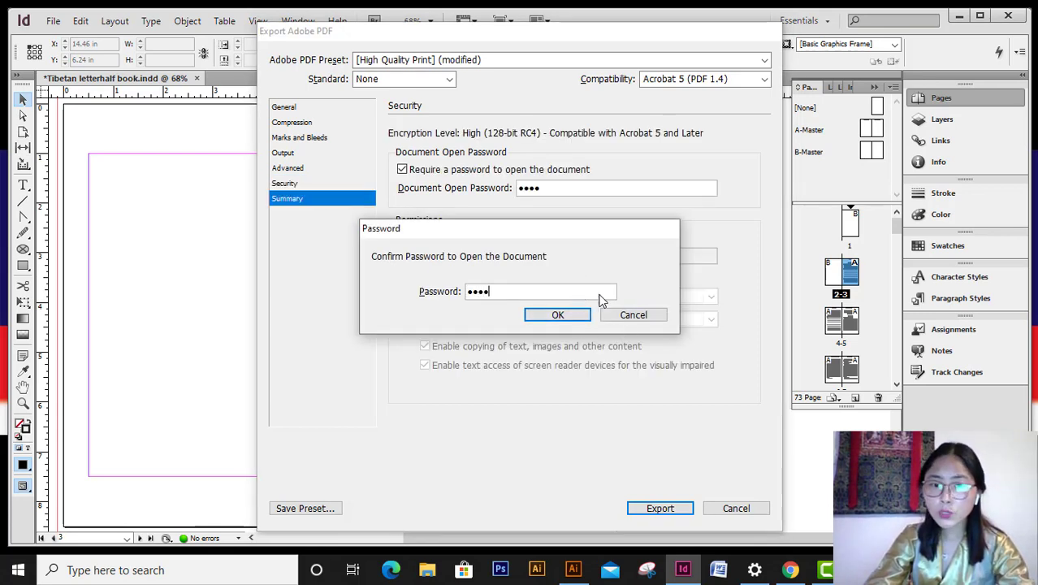
left_click(558, 314)
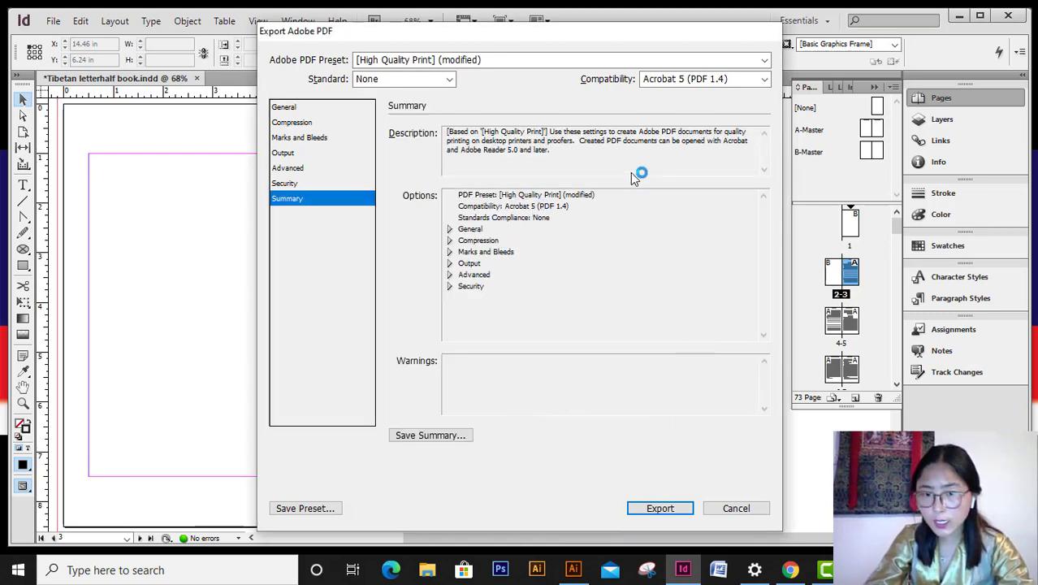
left_click(673, 510)
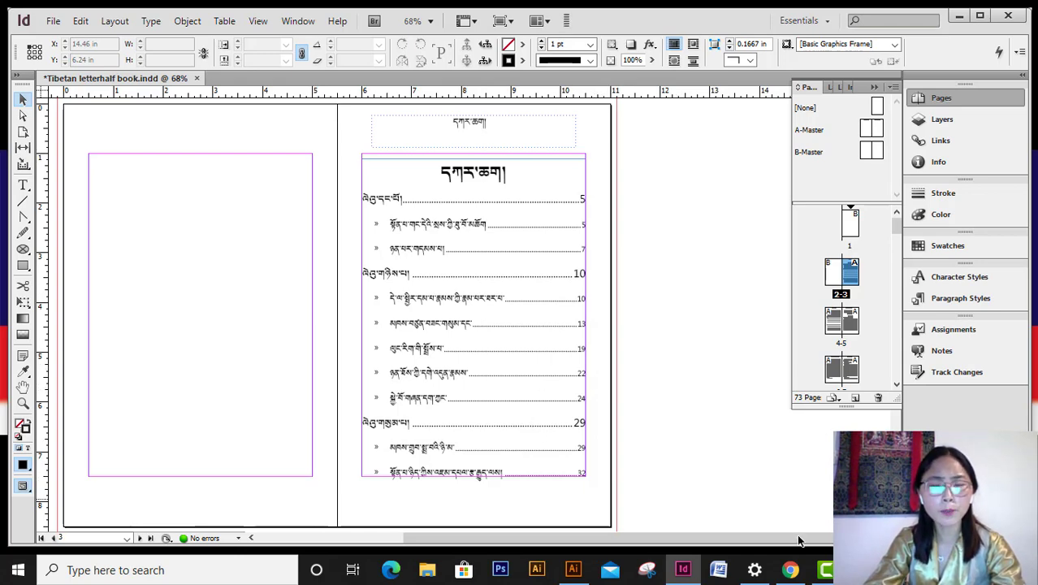
- View the Acrobat Reader DC download tab in Chrome, then minimize InDesign and Chrome to show the desktop
left_click(790, 571)
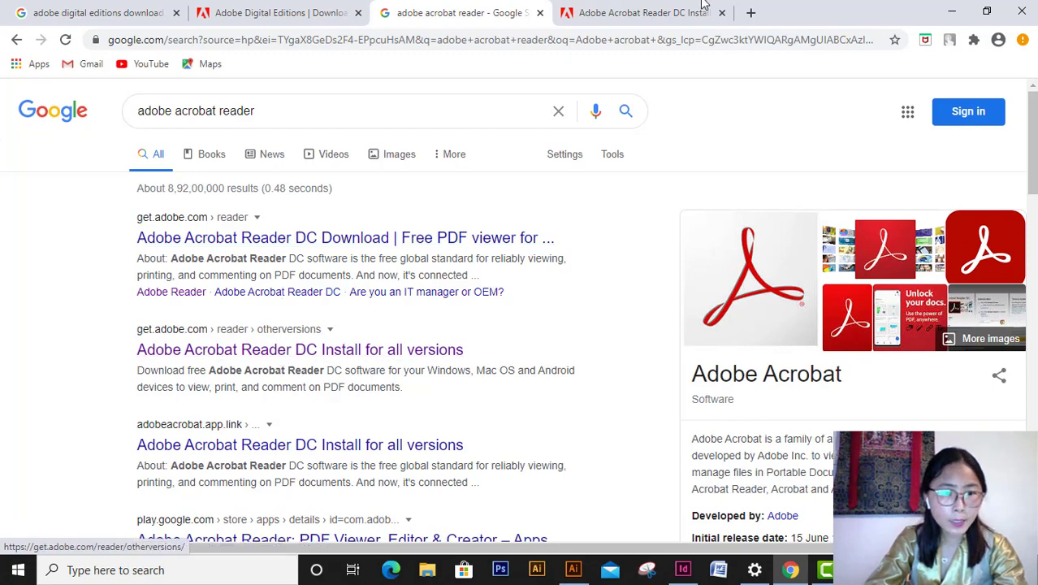
left_click(667, 13)
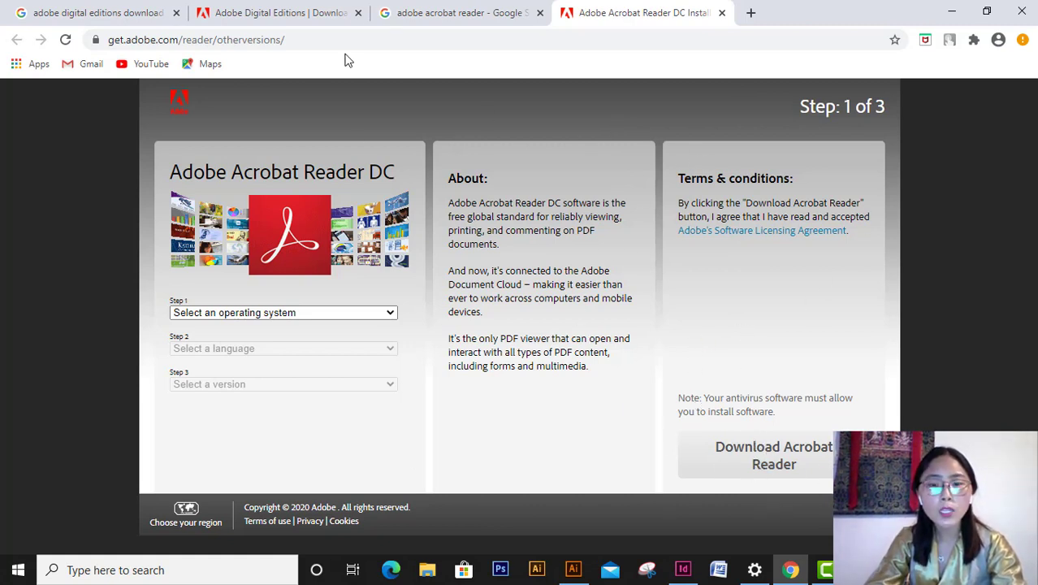
left_click(682, 569)
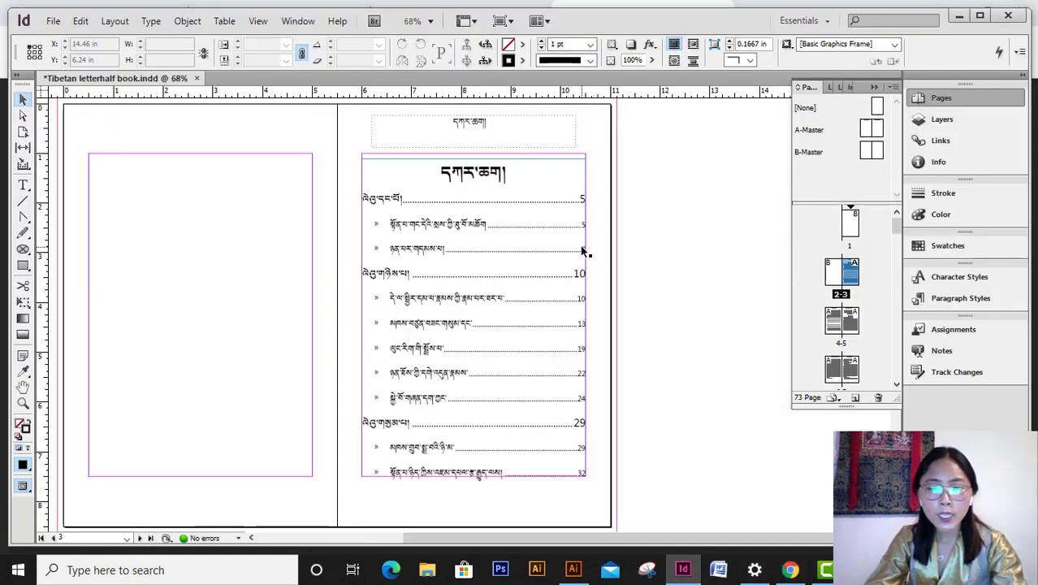
left_click(962, 20)
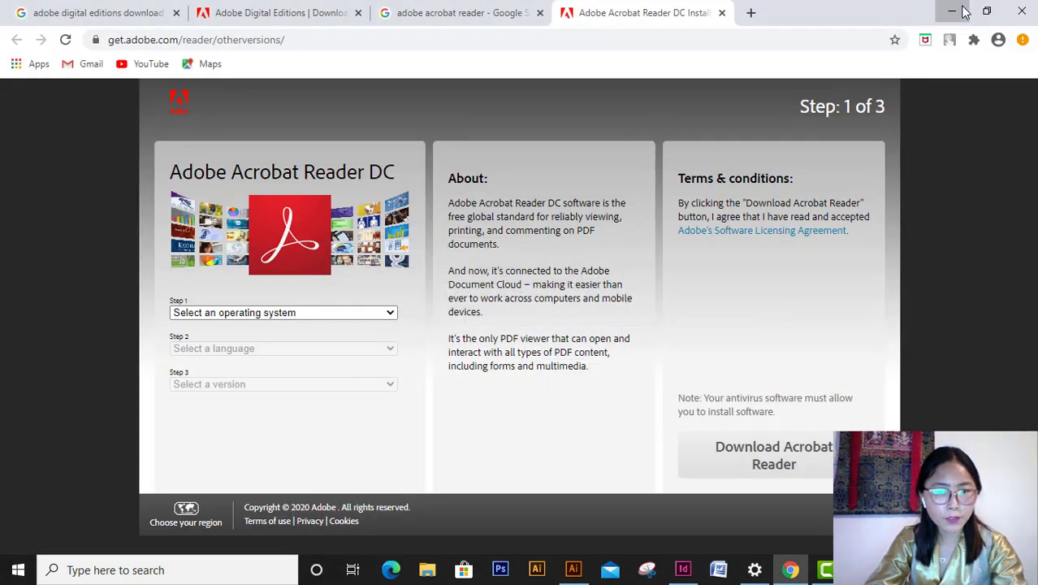
left_click(942, 12)
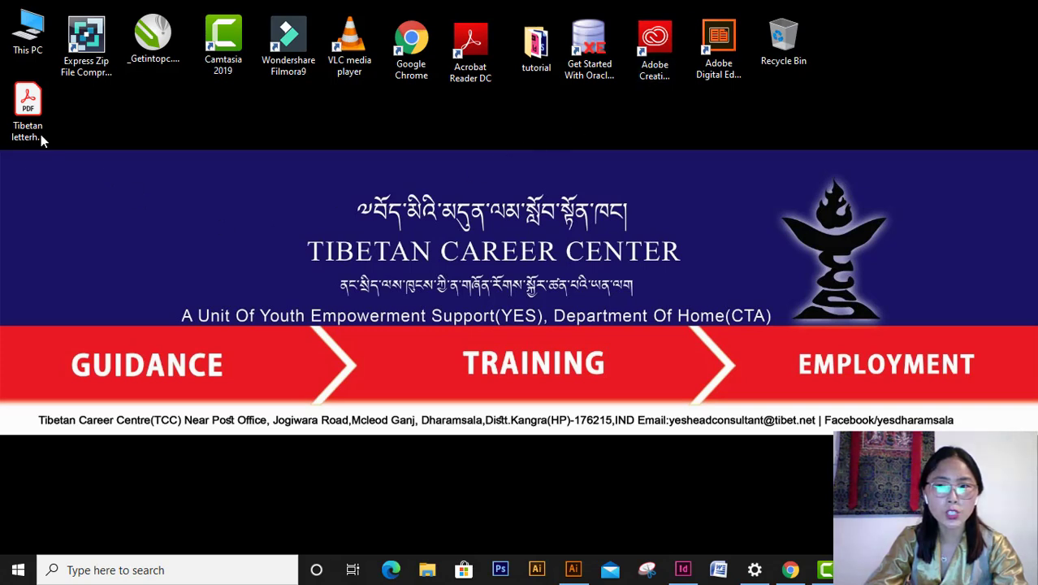
- Open the exported book PDF by entering its open password, then return to InDesign
left_click(26, 113)
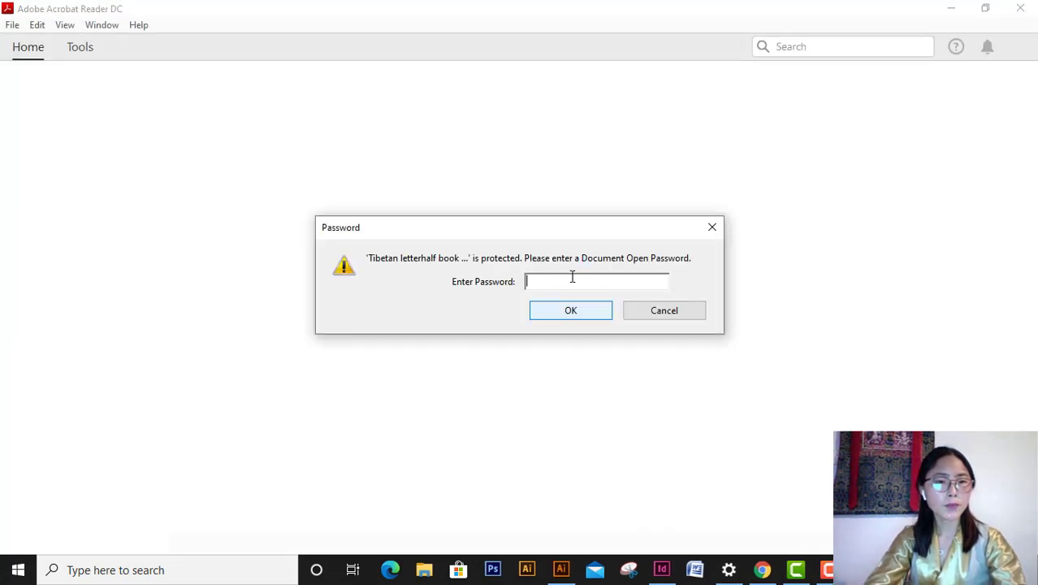
type("****")
left_click(591, 313)
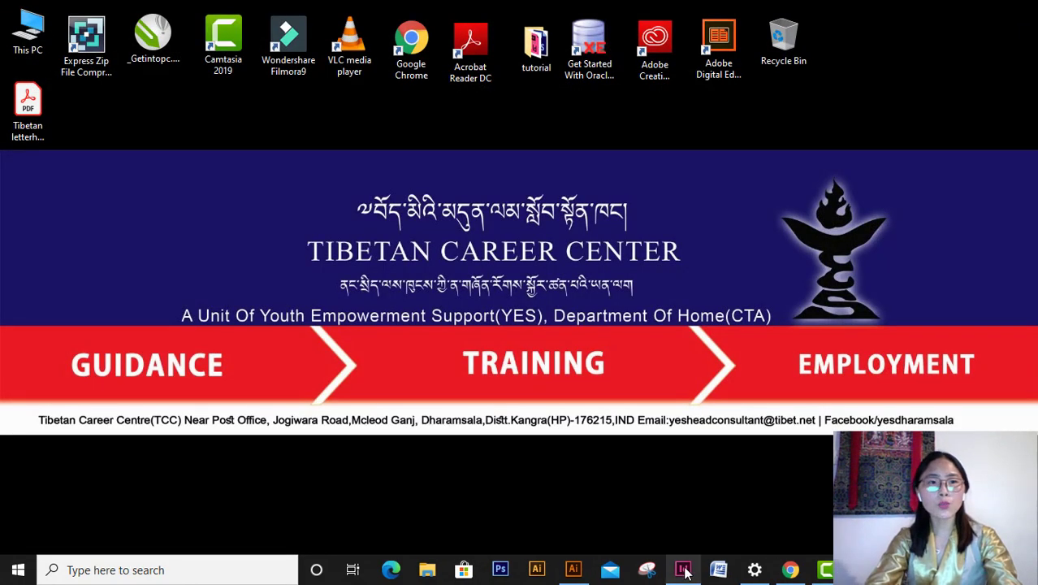
left_click(685, 570)
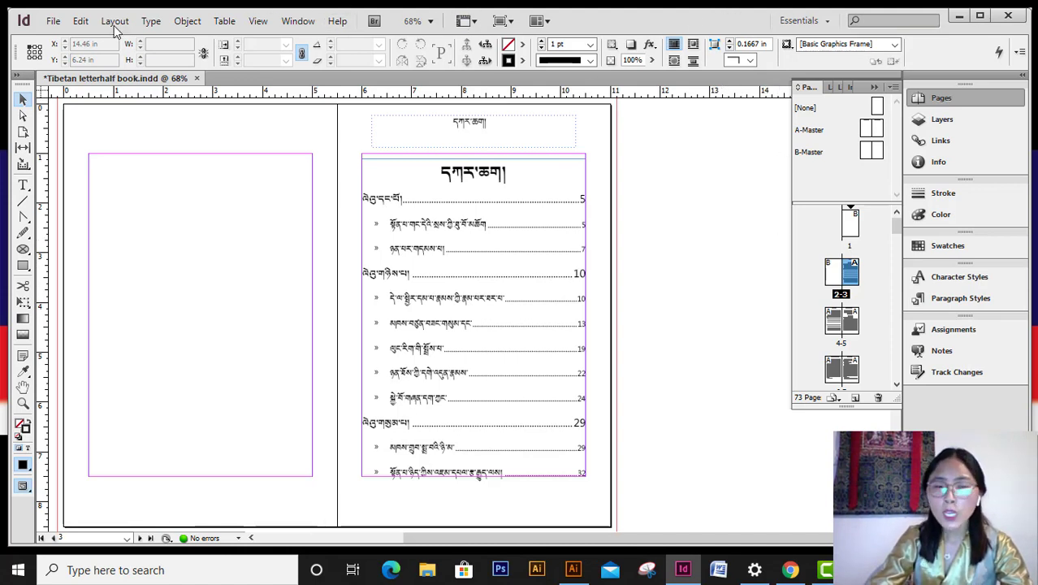
- Open the File menu in the Tibetan letterhalf book layout
left_click(55, 21)
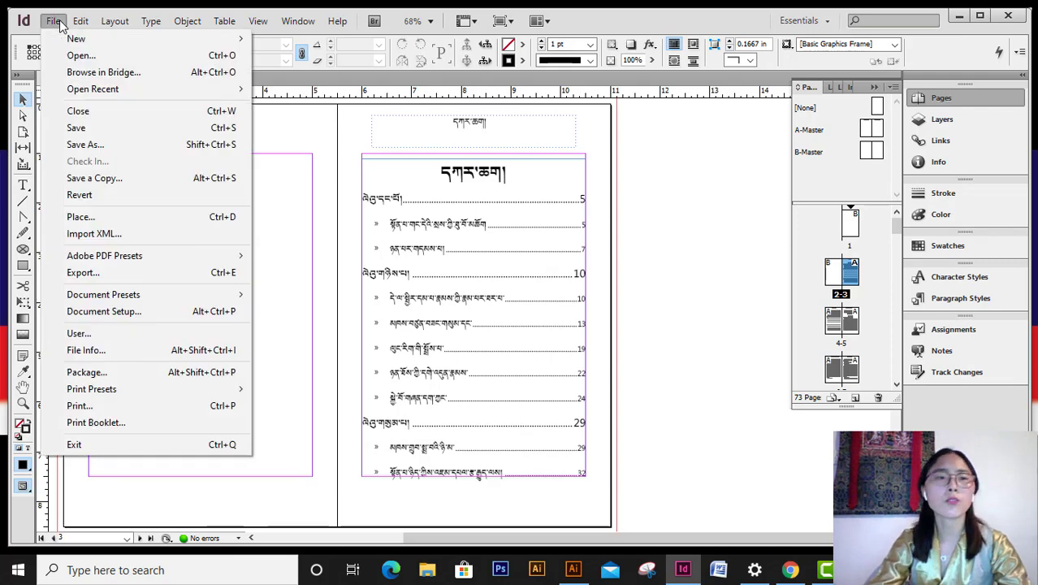
- Open File Info for Tibetan letterhalf book.indd and check the empty Title, Author, Author Title and Description fields
left_click(85, 350)
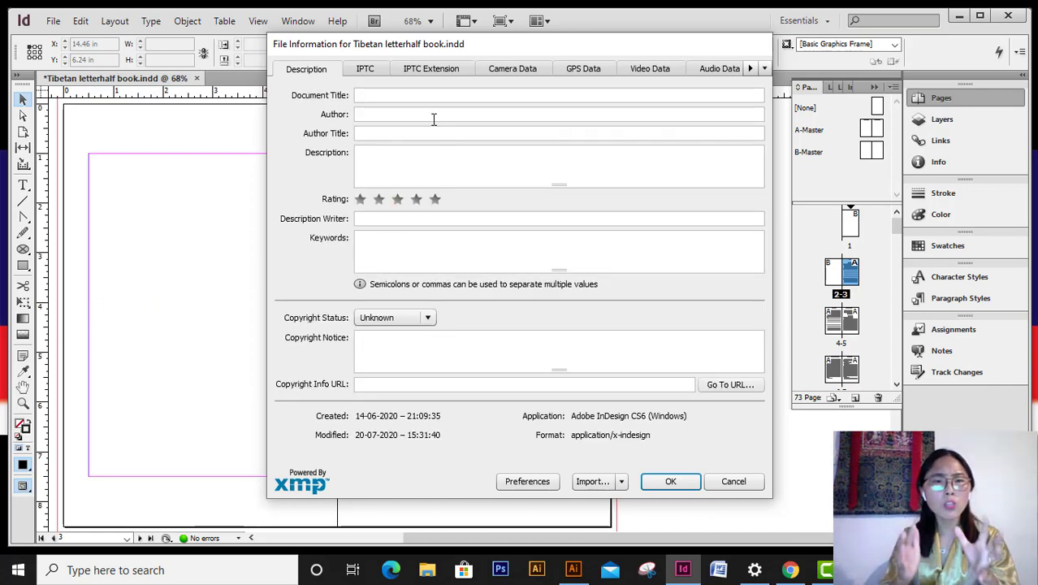
left_click(418, 95)
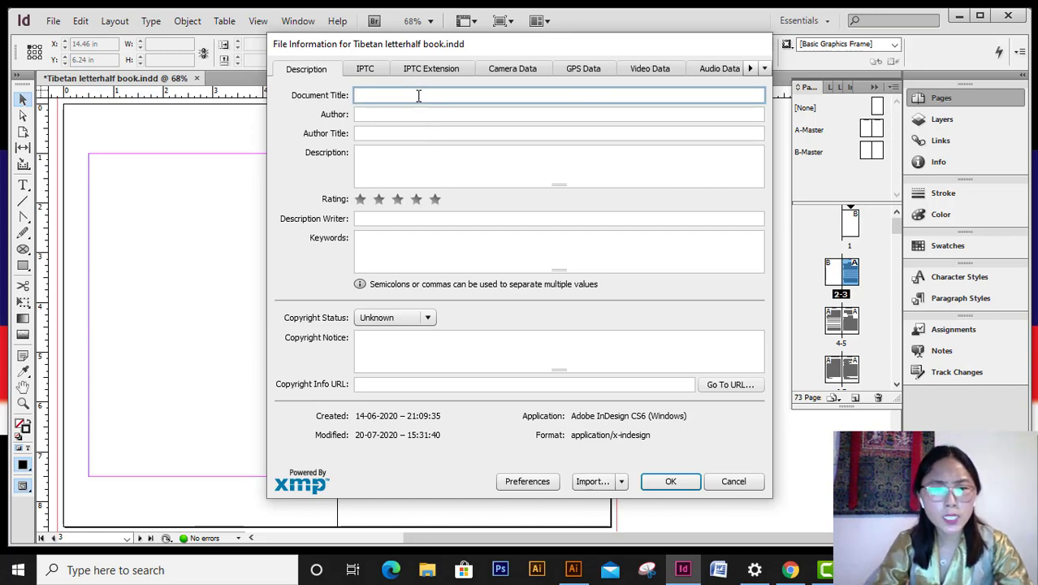
left_click(376, 113)
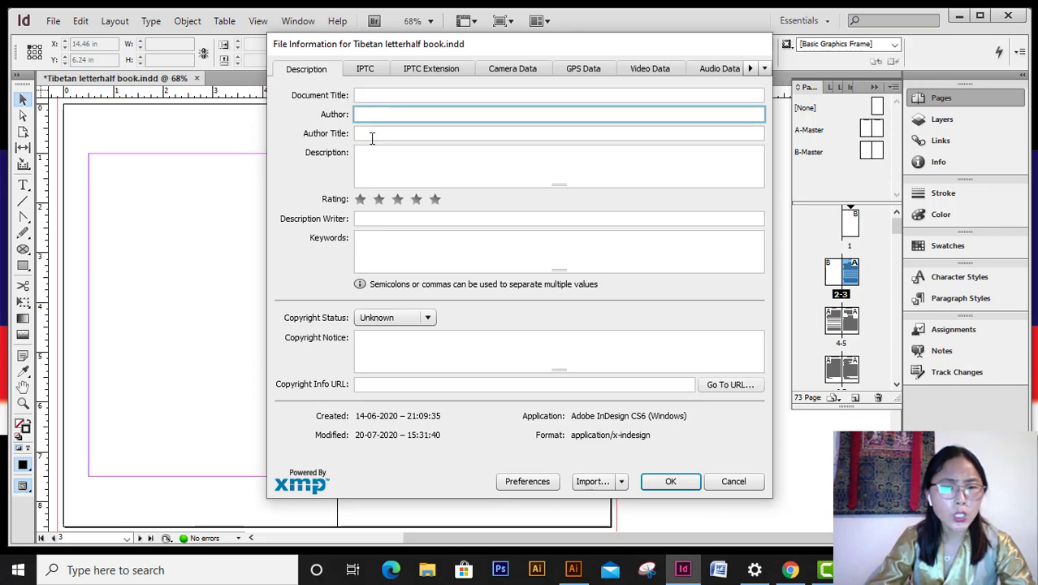
left_click(373, 135)
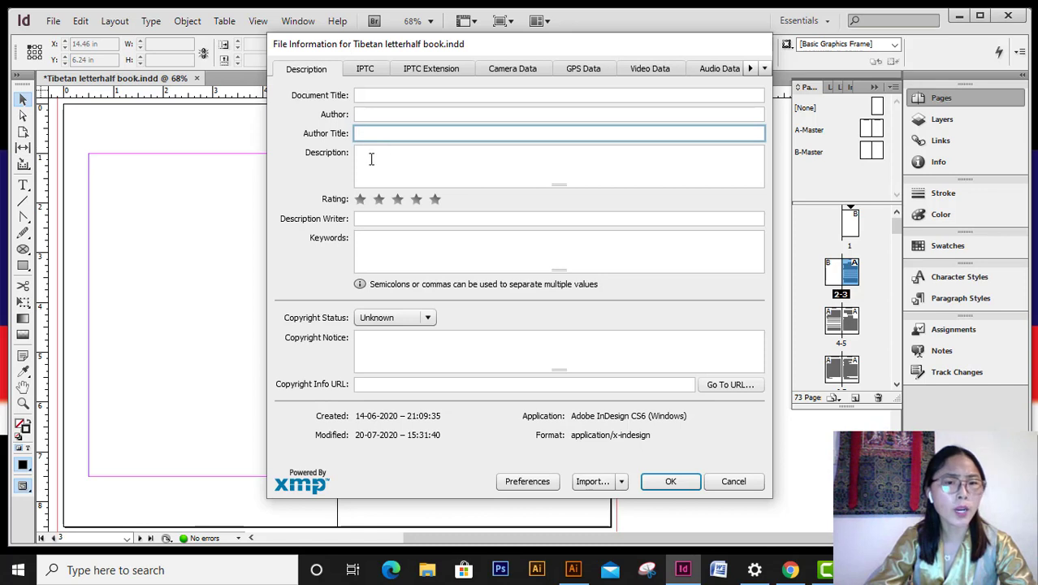
left_click(370, 159)
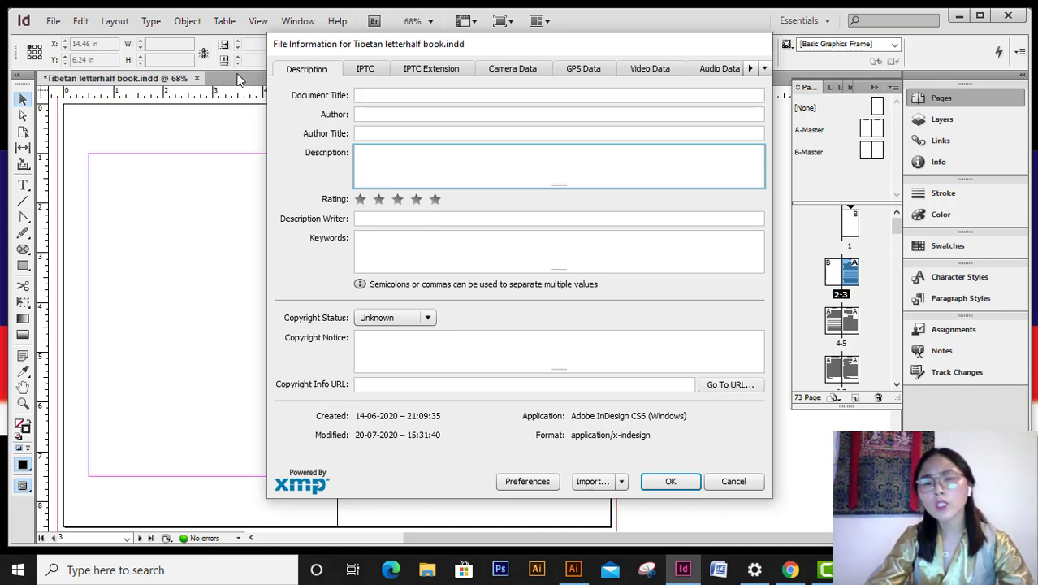
- Review the IPTC, Camera, Audio and Video Data tabs, then cancel File Information unchanged
left_click(364, 72)
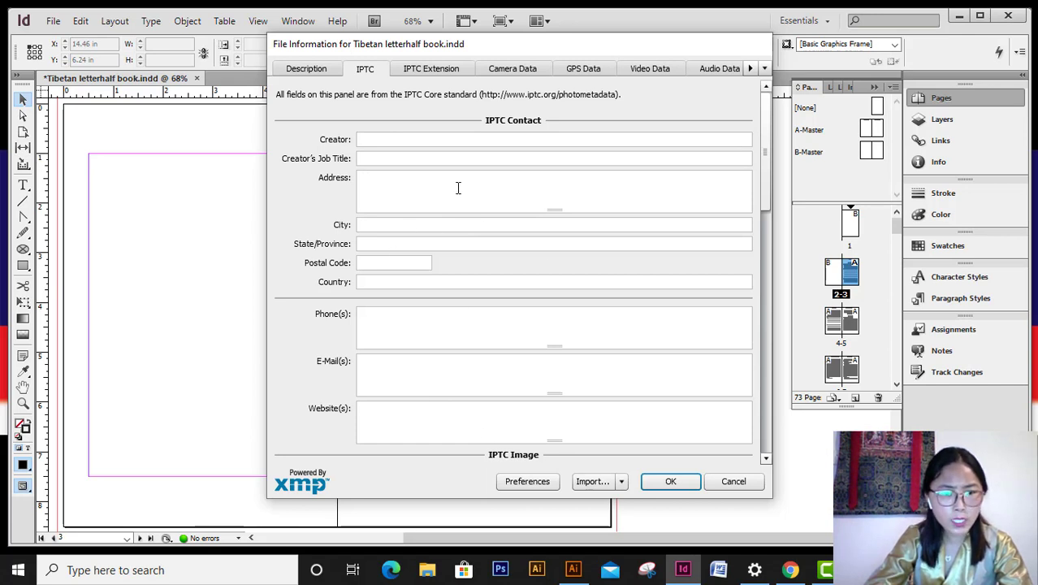
left_click(536, 70)
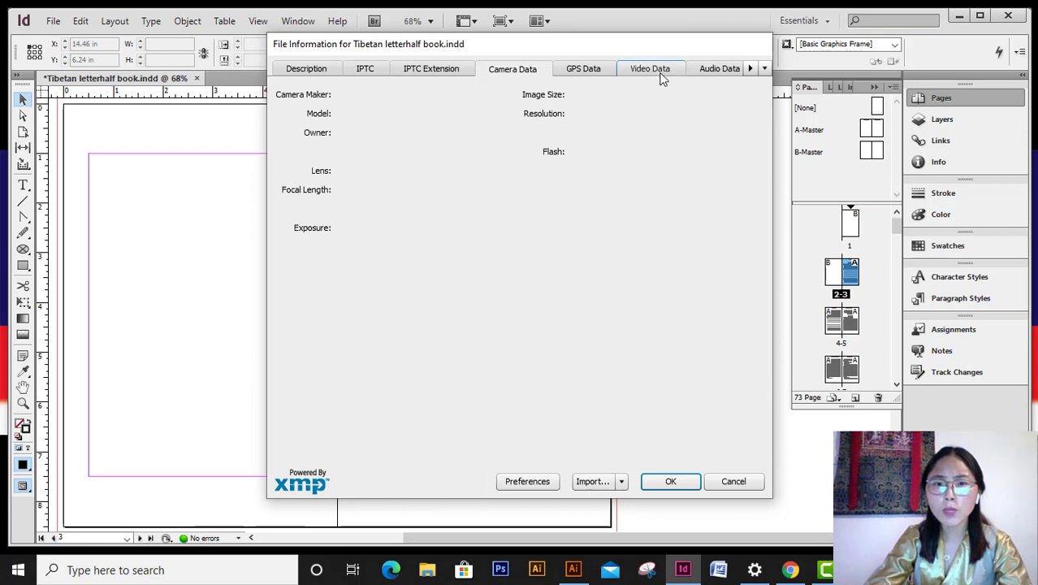
left_click(723, 69)
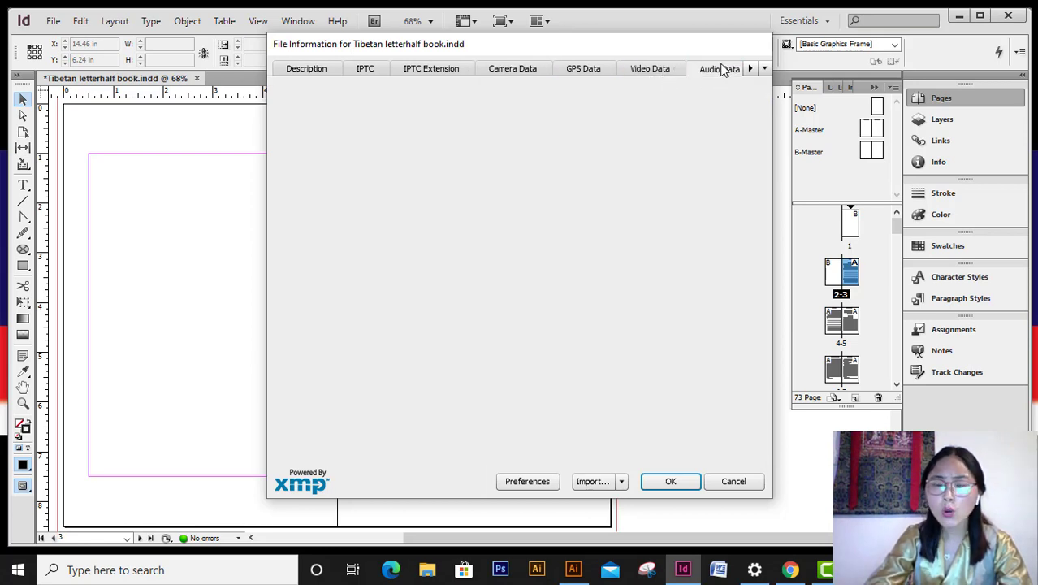
left_click(642, 69)
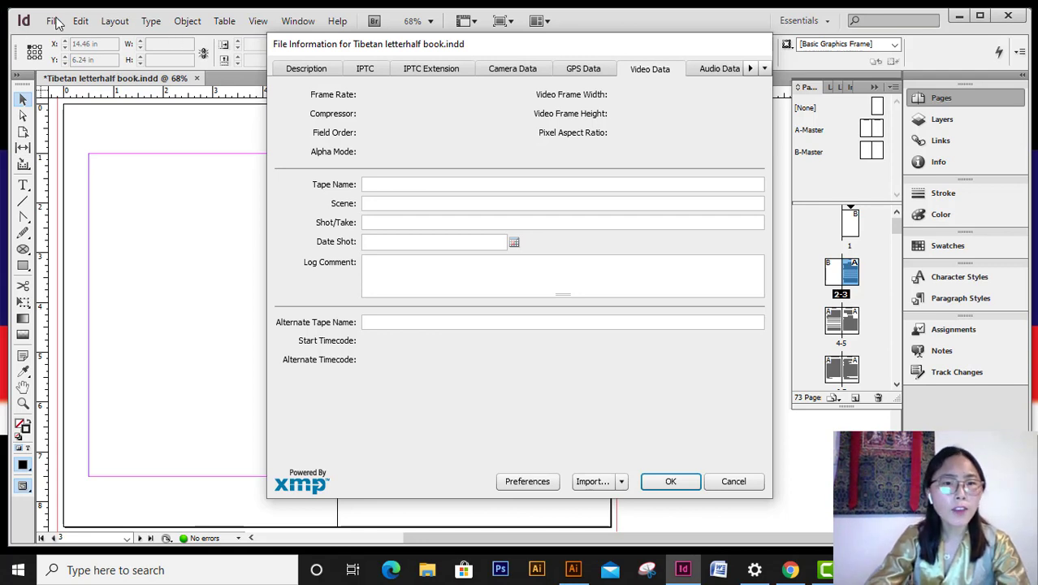
left_click(732, 482)
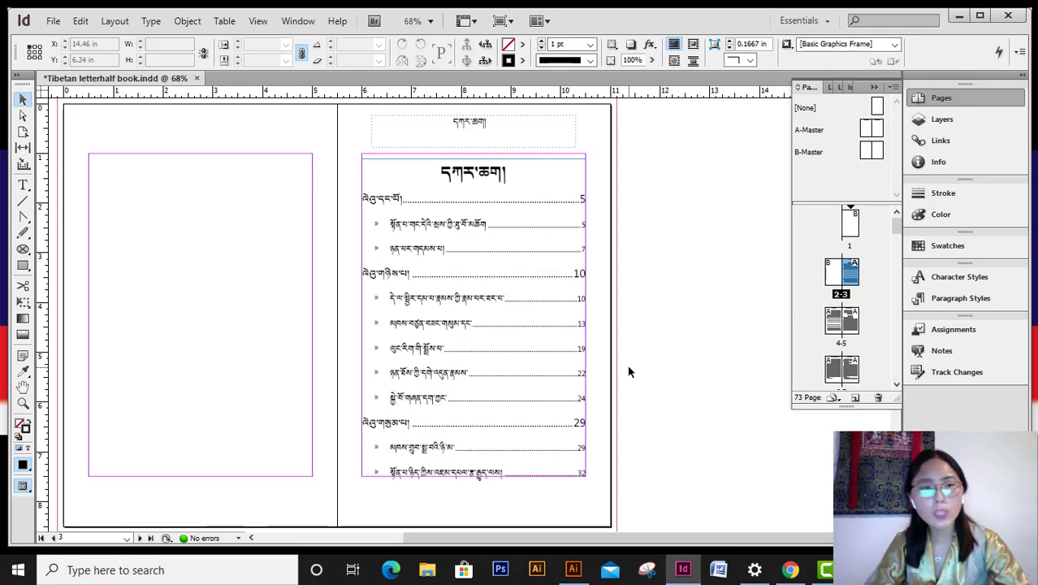
left_click(52, 21)
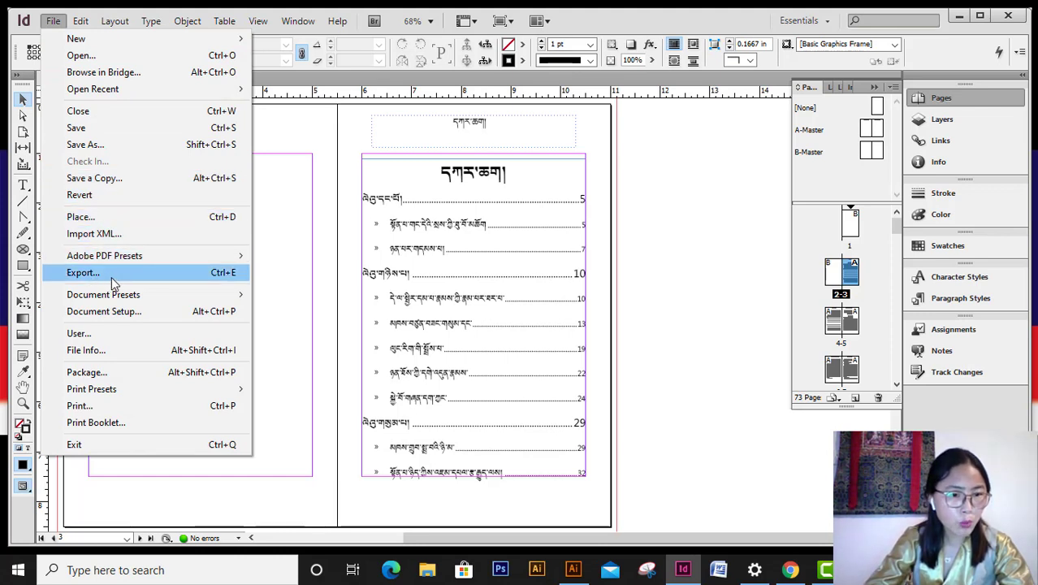
- Export the book as EPUB to the Desktop as Tibetan letterhalf book 12.epub
left_click(195, 276)
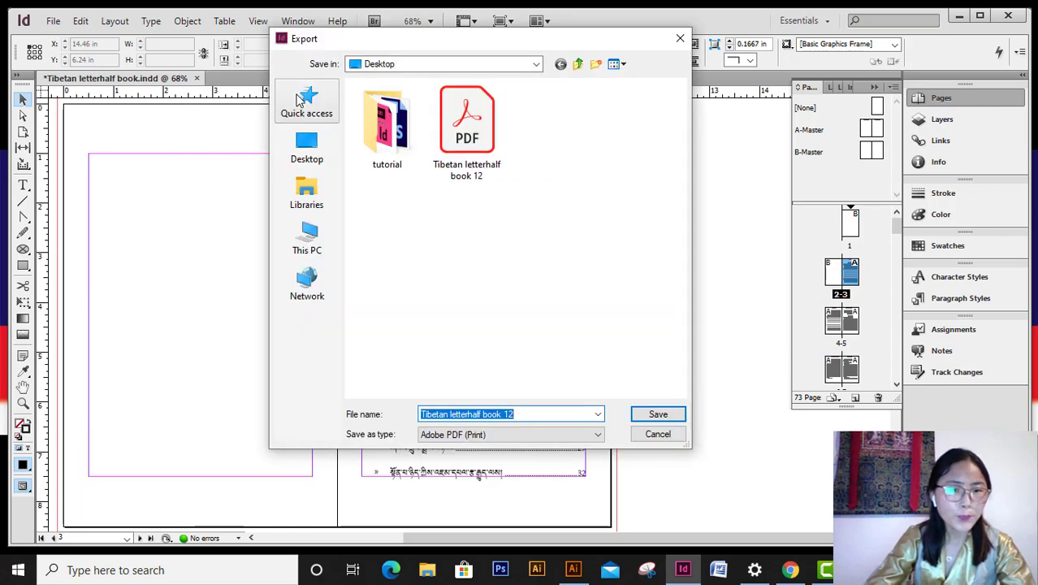
left_click(597, 434)
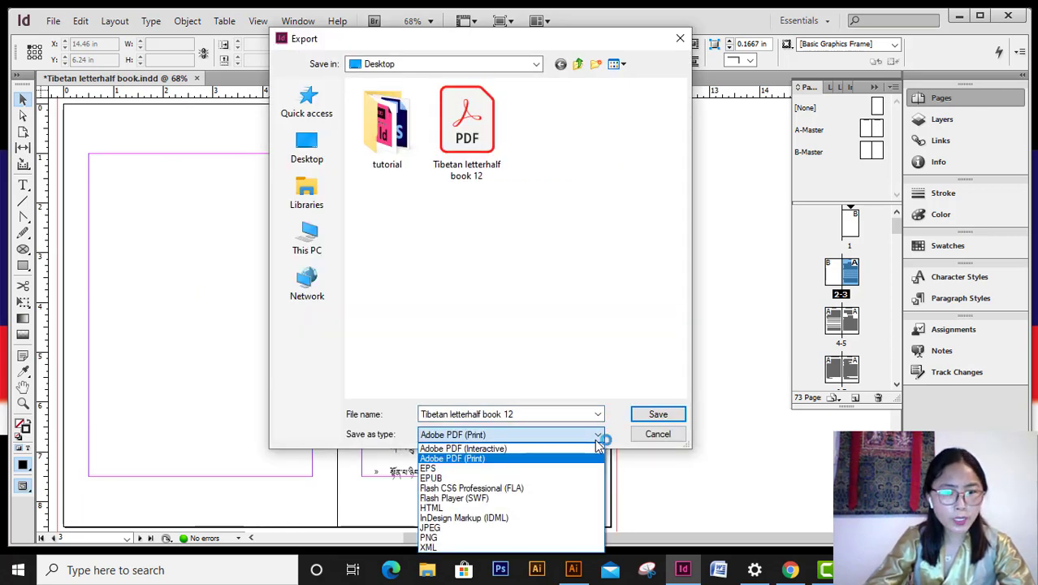
left_click(482, 478)
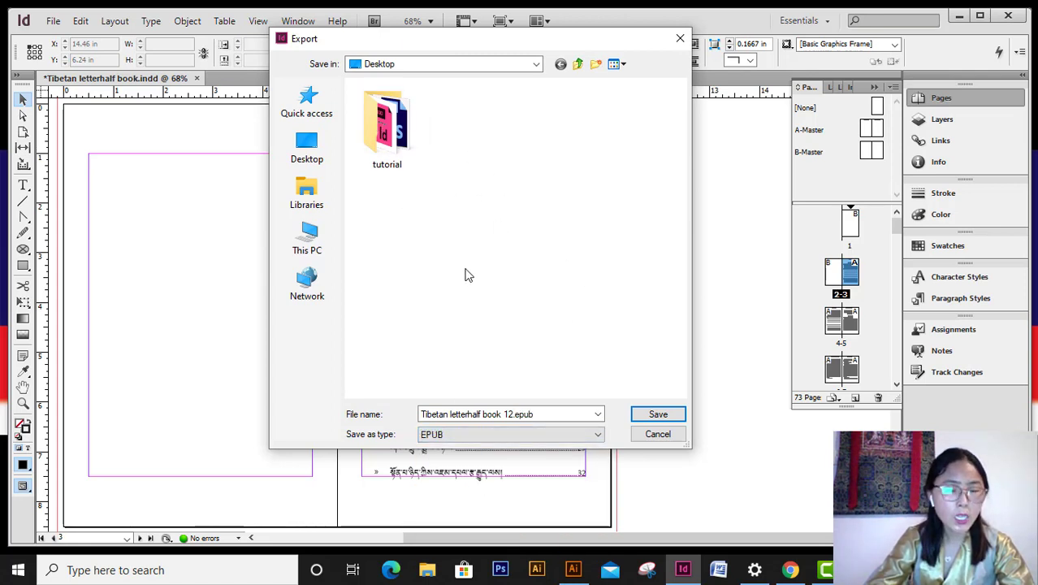
left_click(659, 417)
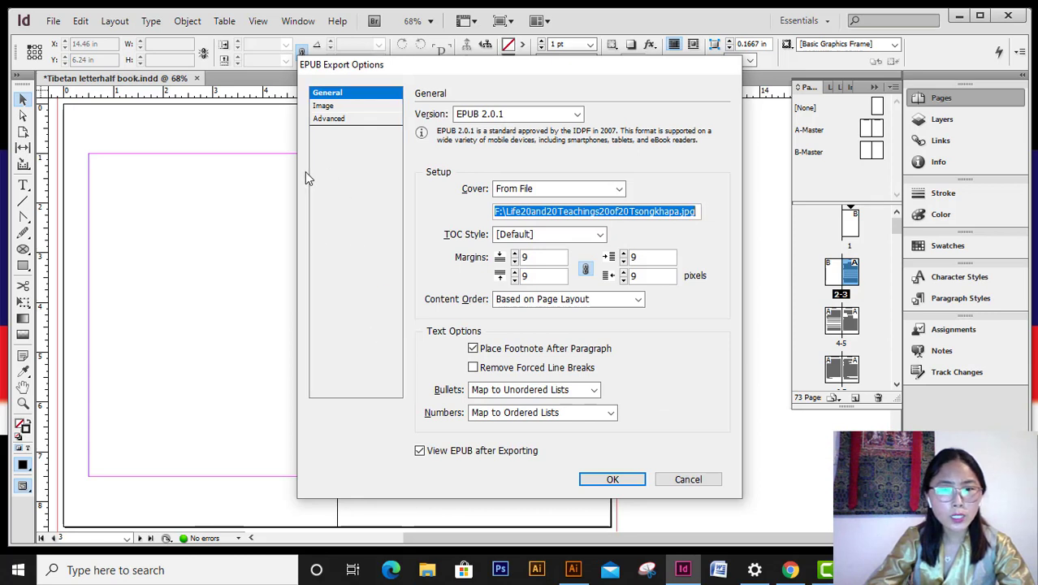
- Try EPUB 3.0, then set the EPUB version back to 2.0.1
left_click(524, 116)
left_click(498, 142)
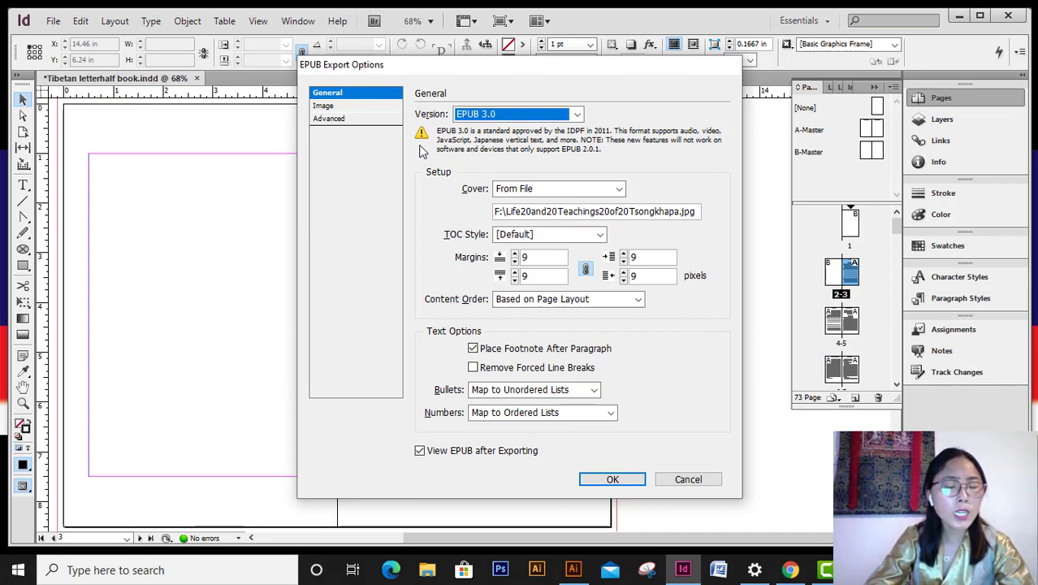
left_click(560, 115)
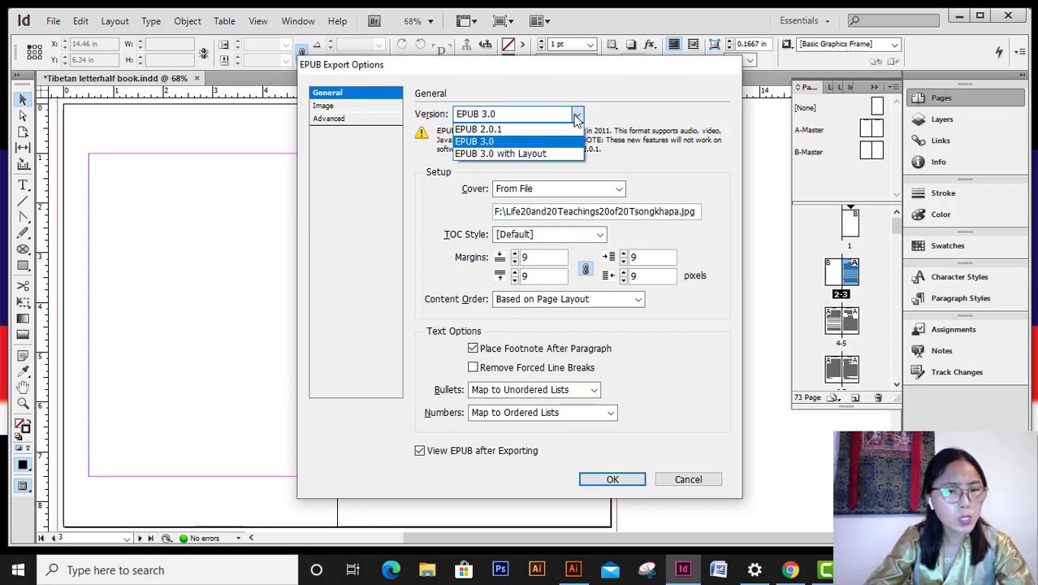
left_click(531, 131)
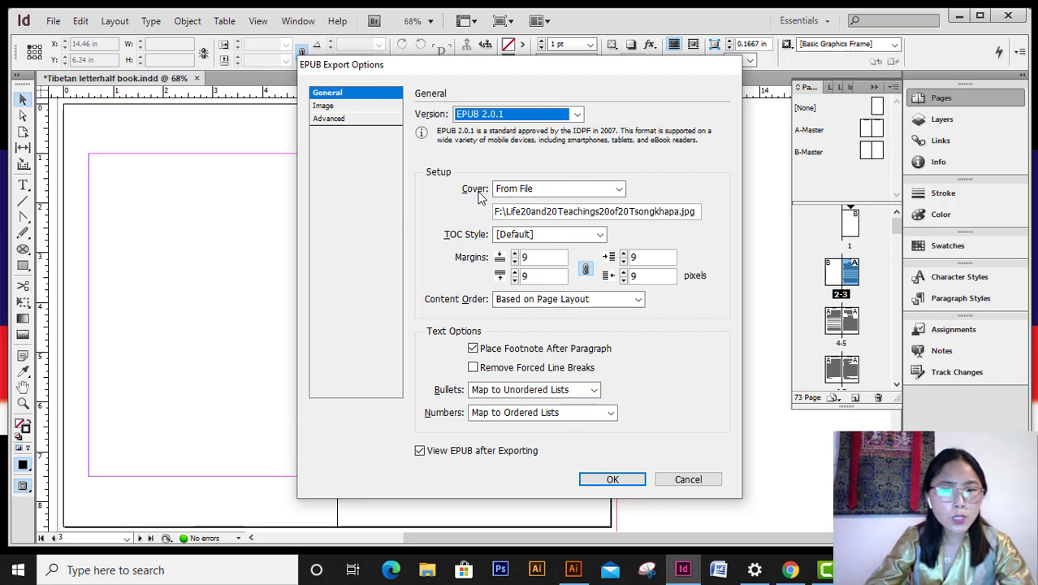
- Choose a custom image for the cover and browse to the USB Drive (F:)
left_click(535, 194)
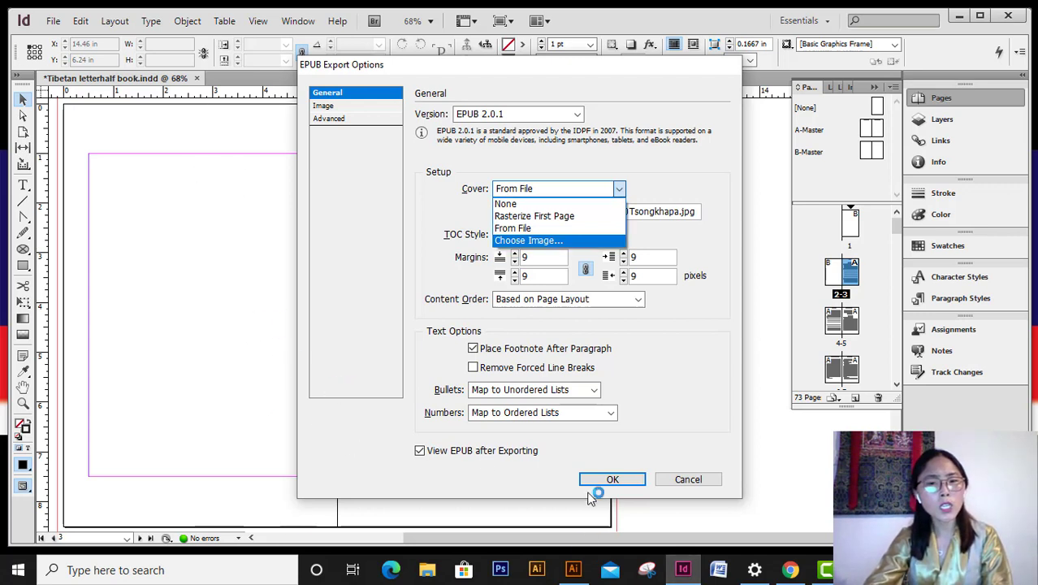
left_click(535, 241)
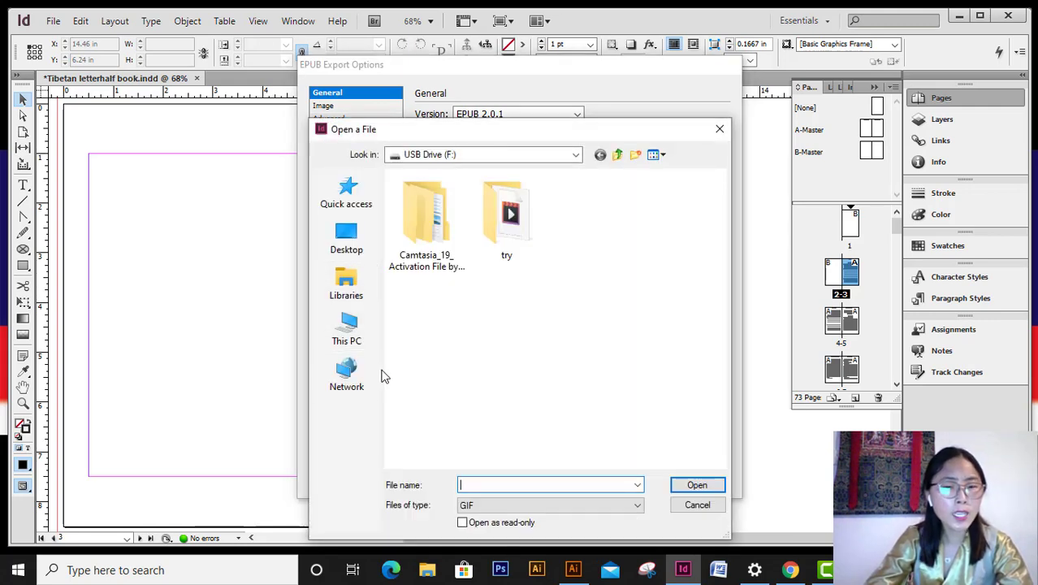
left_click(363, 324)
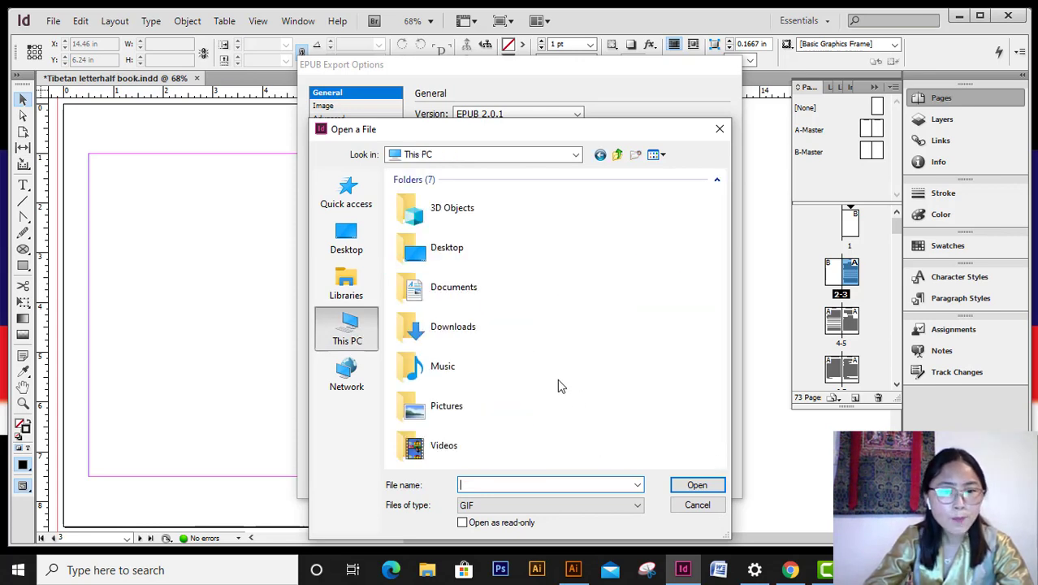
scroll(540, 416, "down", 4)
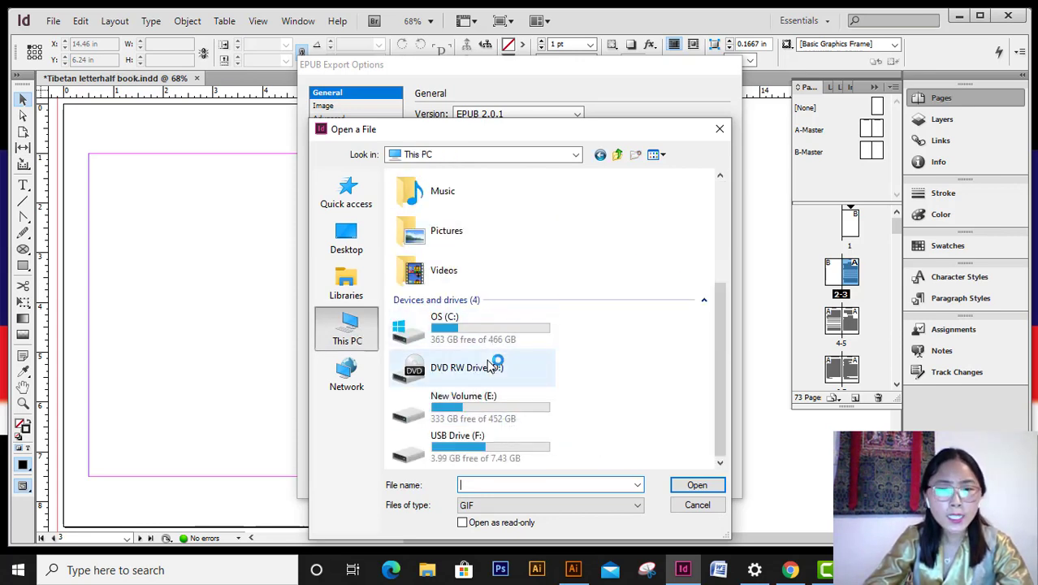
double_click(516, 452)
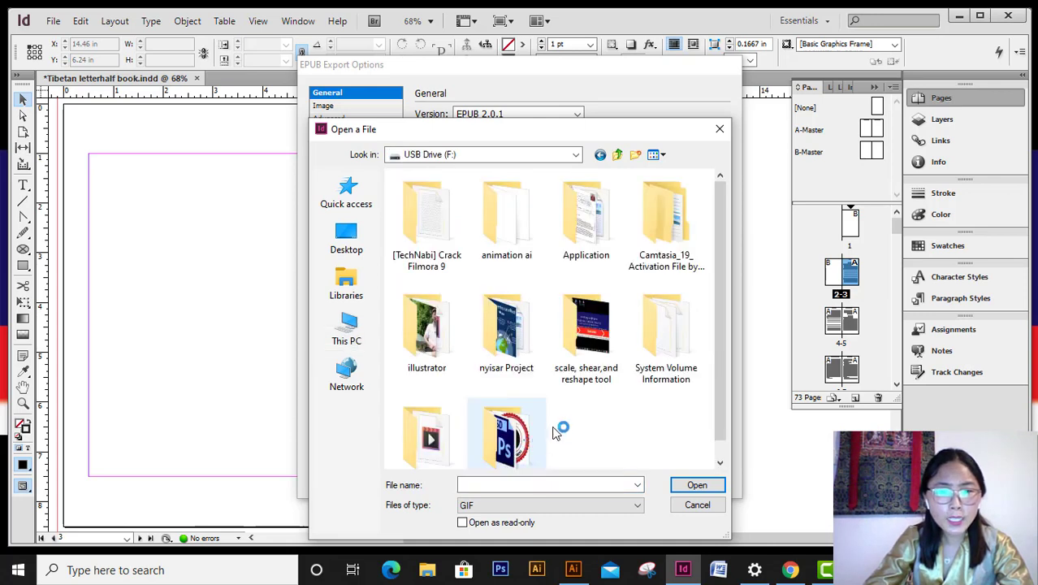
scroll(555, 433, "down", 1)
scroll(615, 432, "up", 1)
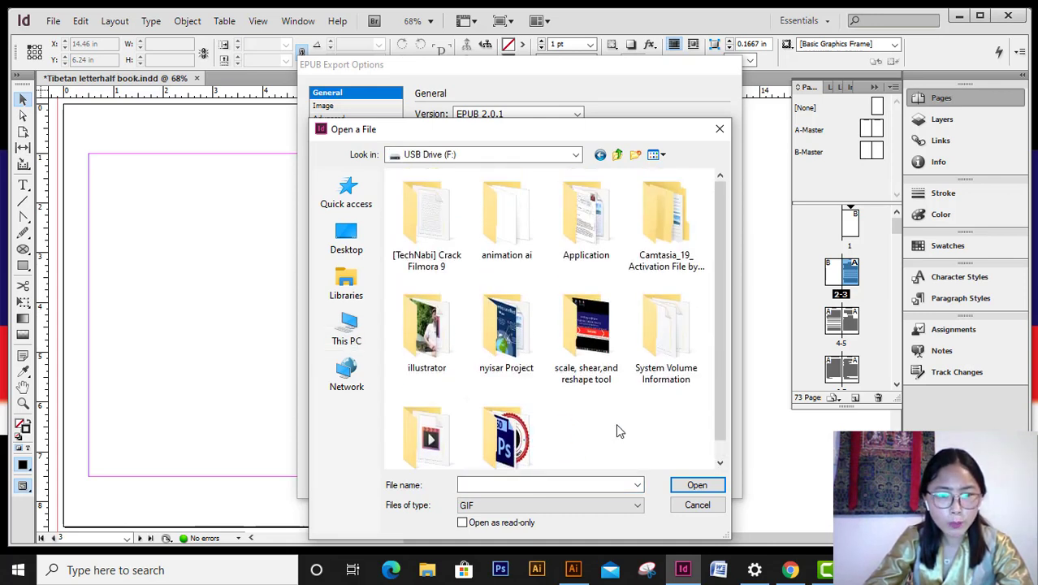
scroll(615, 423, "down", 1)
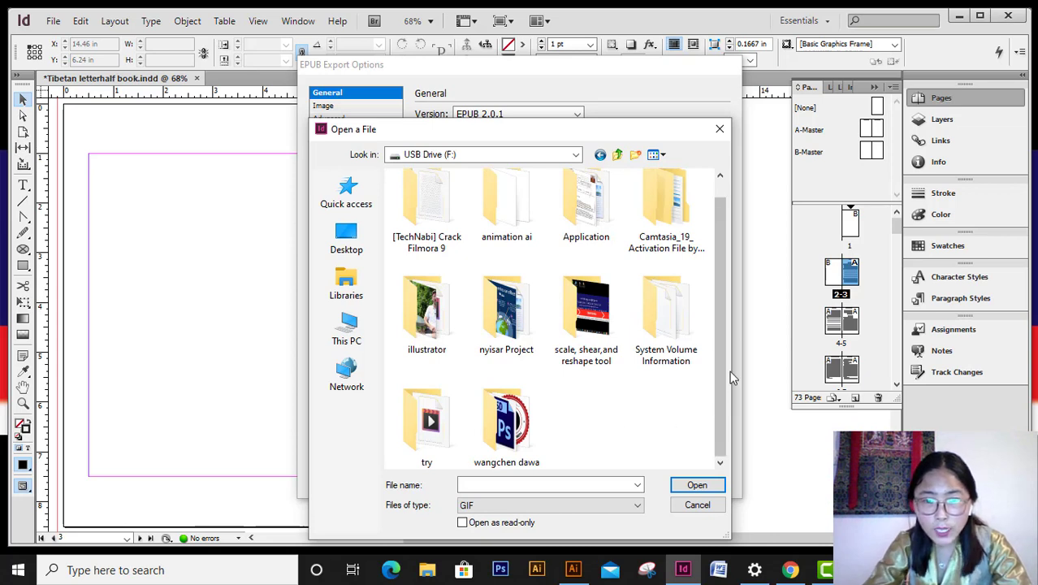
left_click_drag(722, 355, 731, 375)
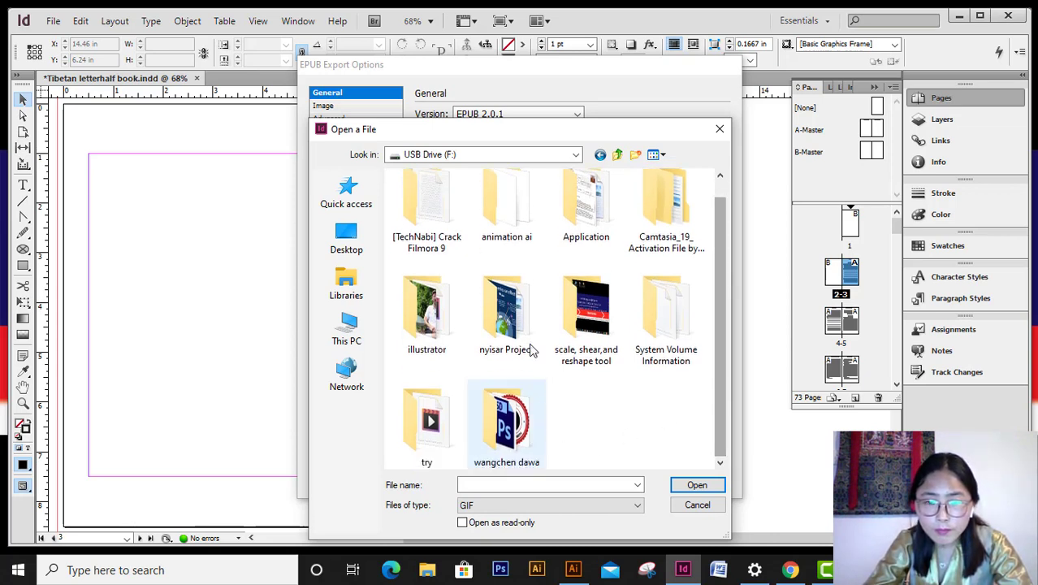
double_click(515, 429)
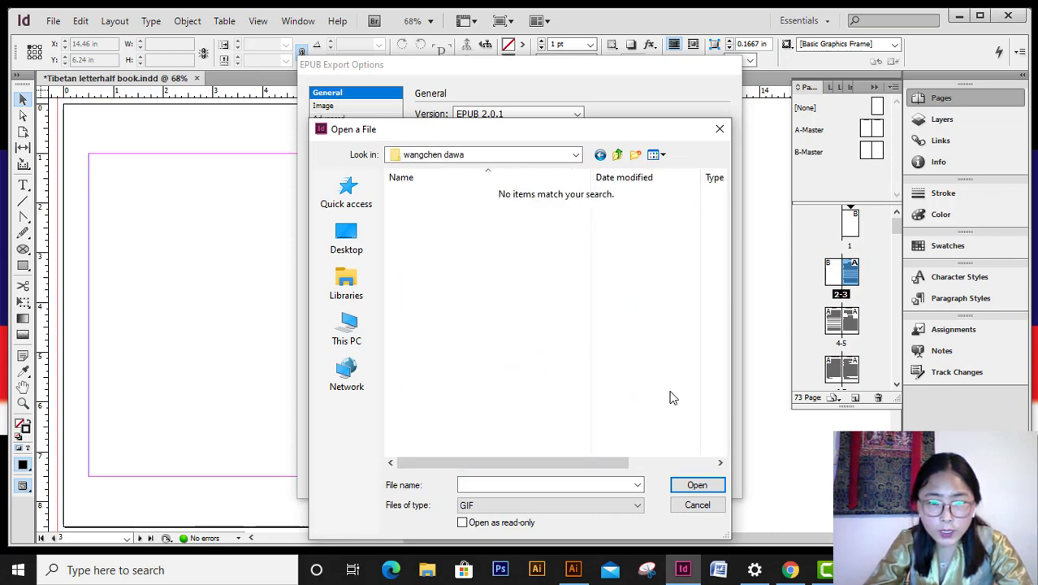
left_click(346, 193)
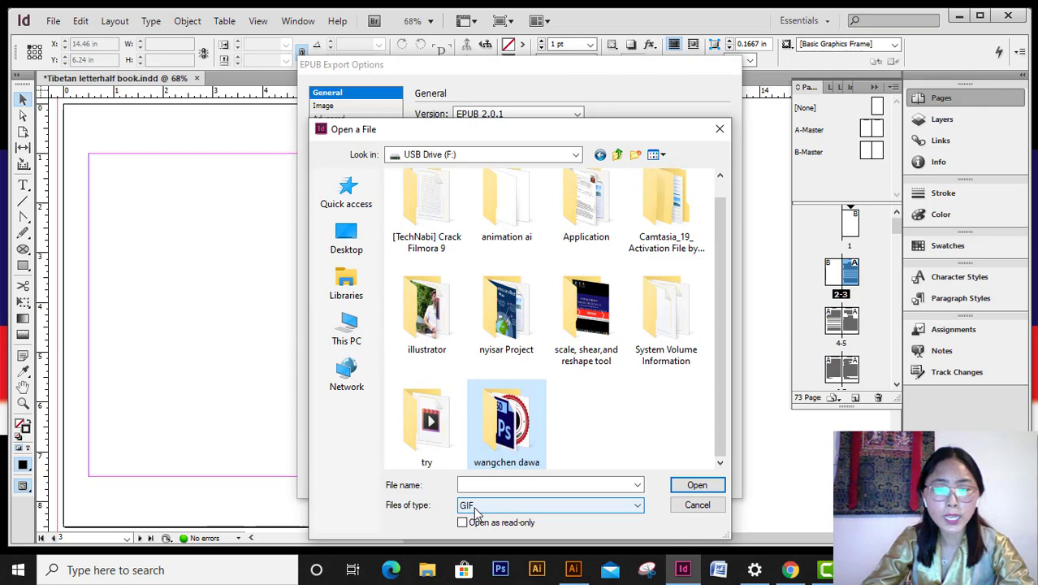
- Show only JPEG files and pick Life20and20Teachings20of20Tsongkhapa.jpg as the cover
left_click(478, 508)
left_click(477, 532)
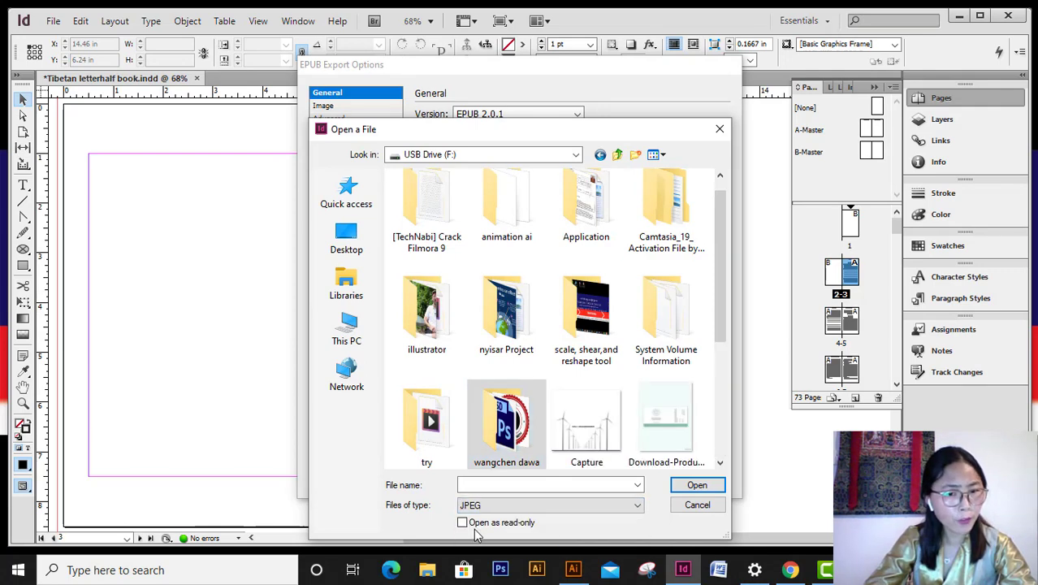
scroll(504, 379, "down", 2)
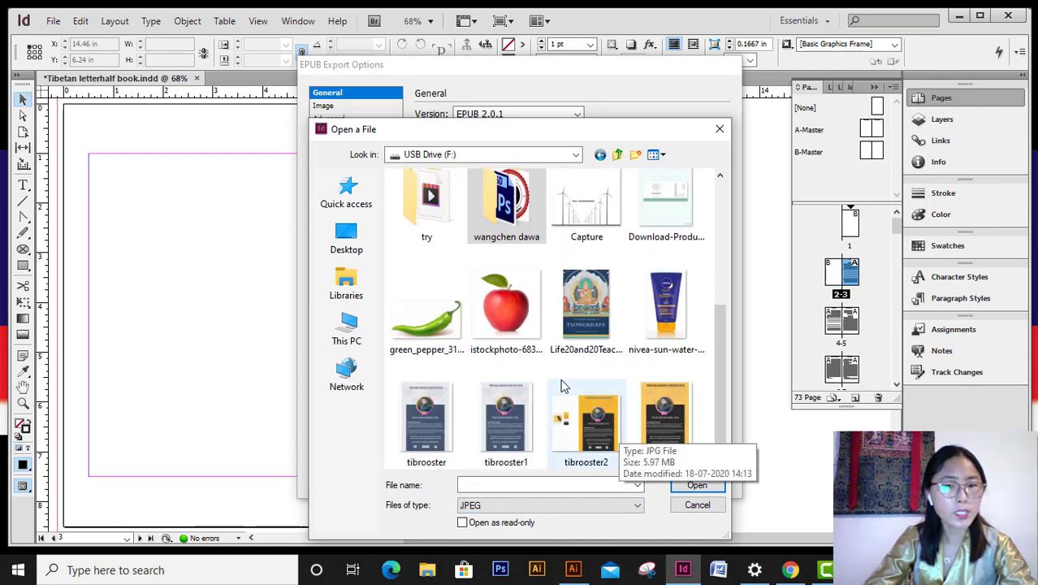
left_click(602, 313)
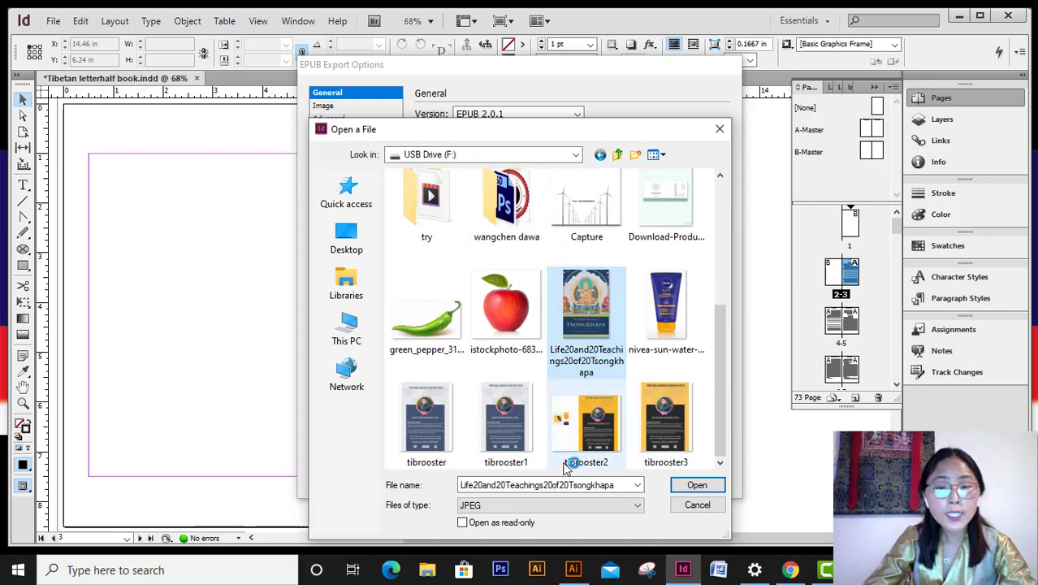
left_click(698, 487)
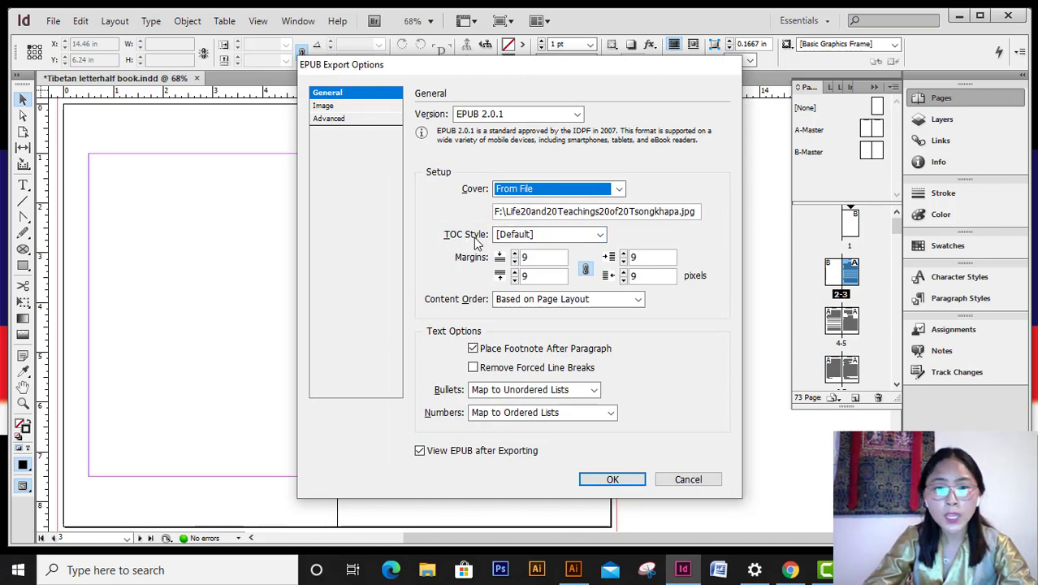
- Set the EPUB TOC style to [Default] after trying [None], then view Image settings
left_click(519, 235)
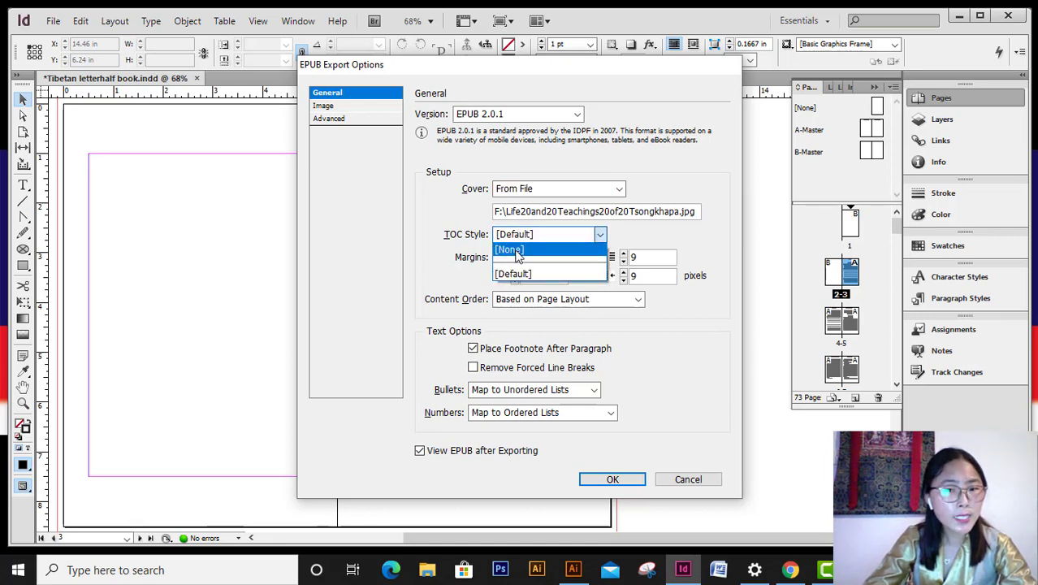
left_click(518, 252)
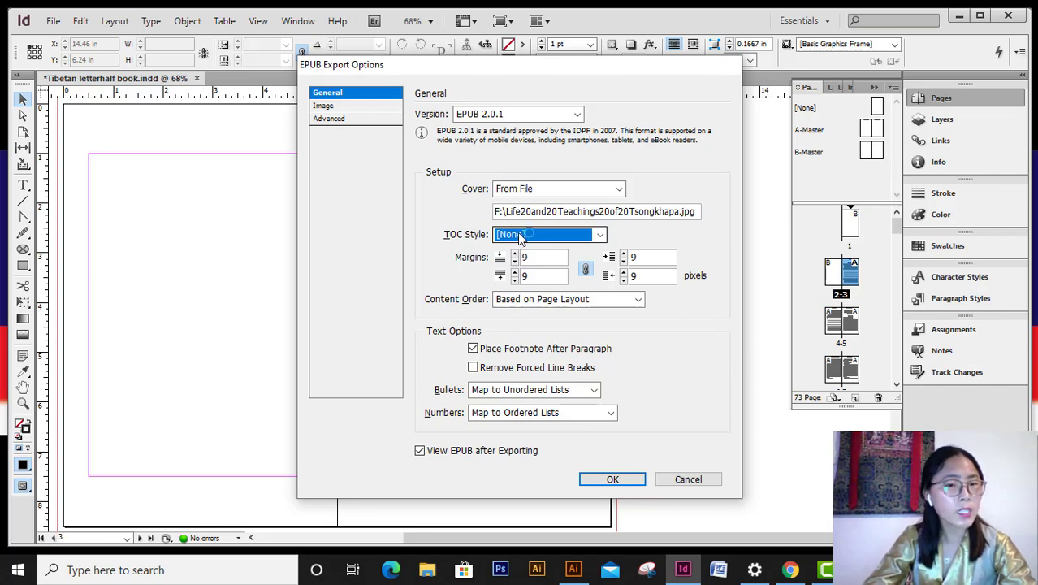
left_click(524, 234)
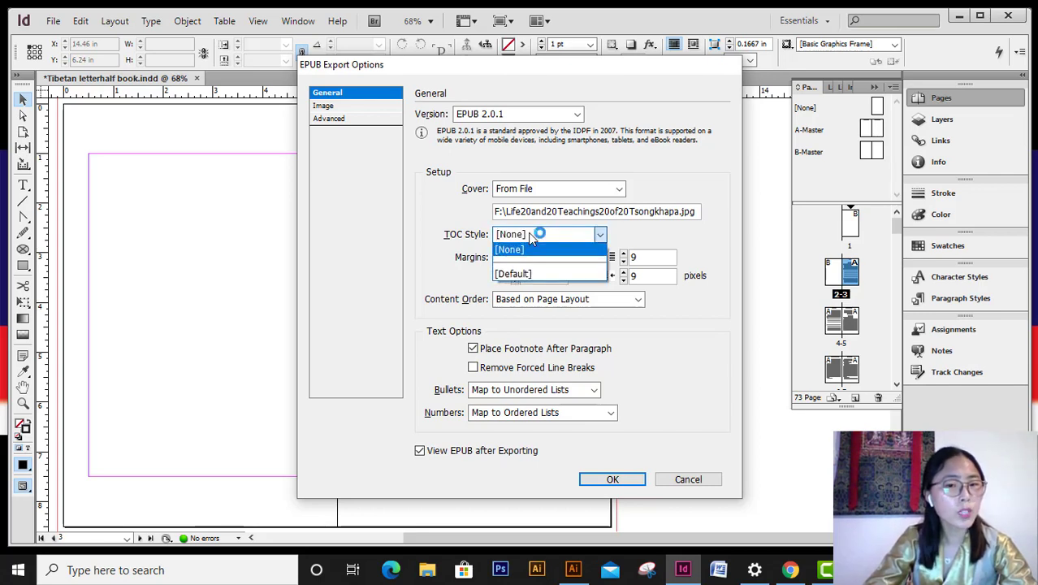
left_click(535, 278)
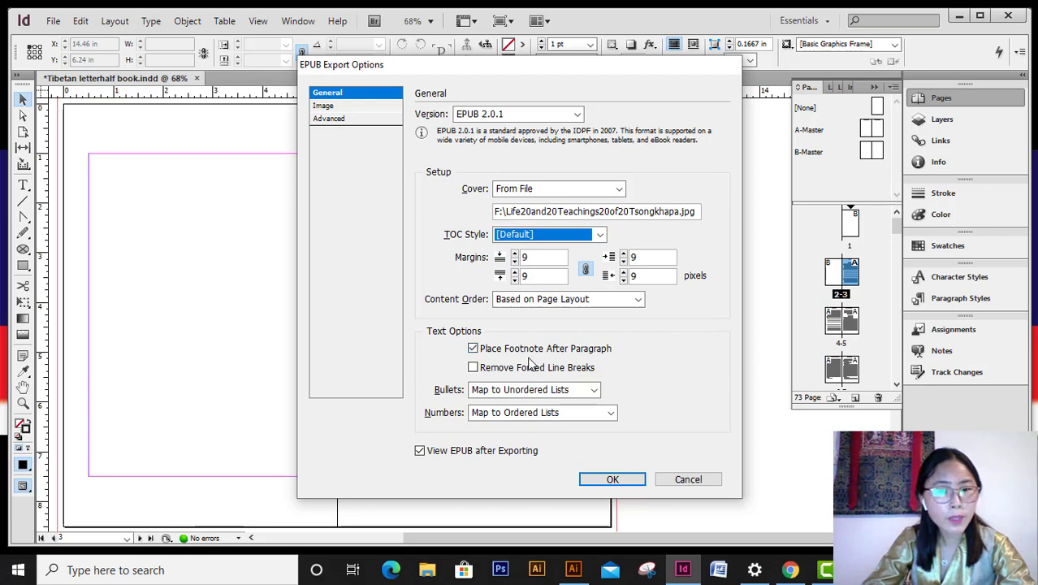
left_click(478, 371)
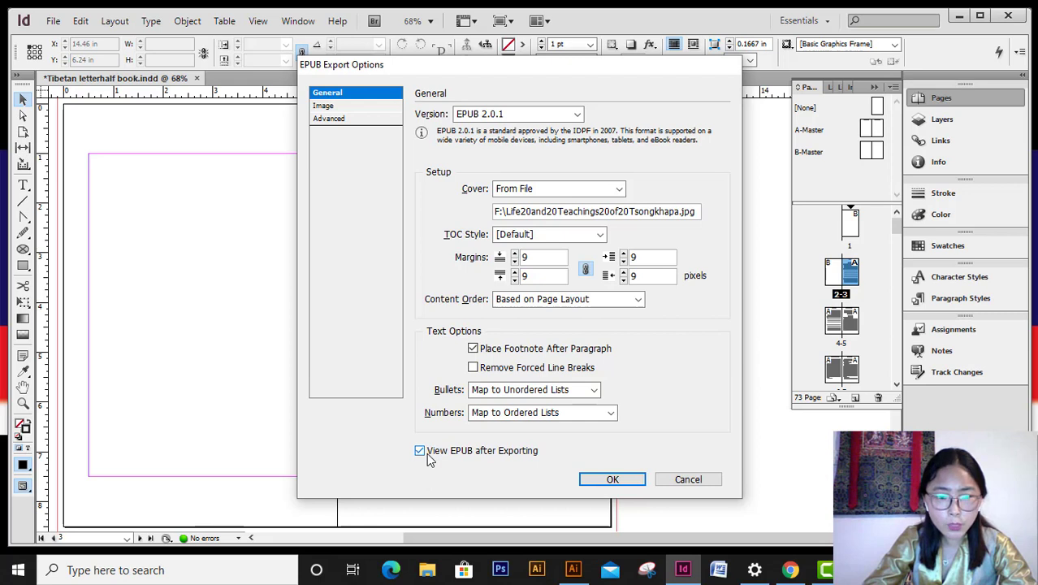
left_click(363, 109)
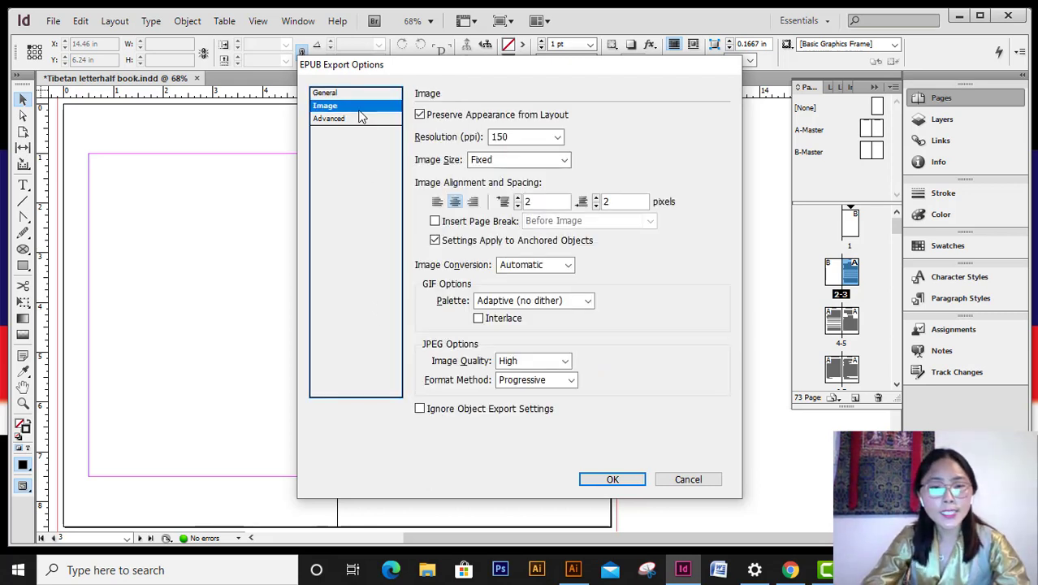
left_click(547, 142)
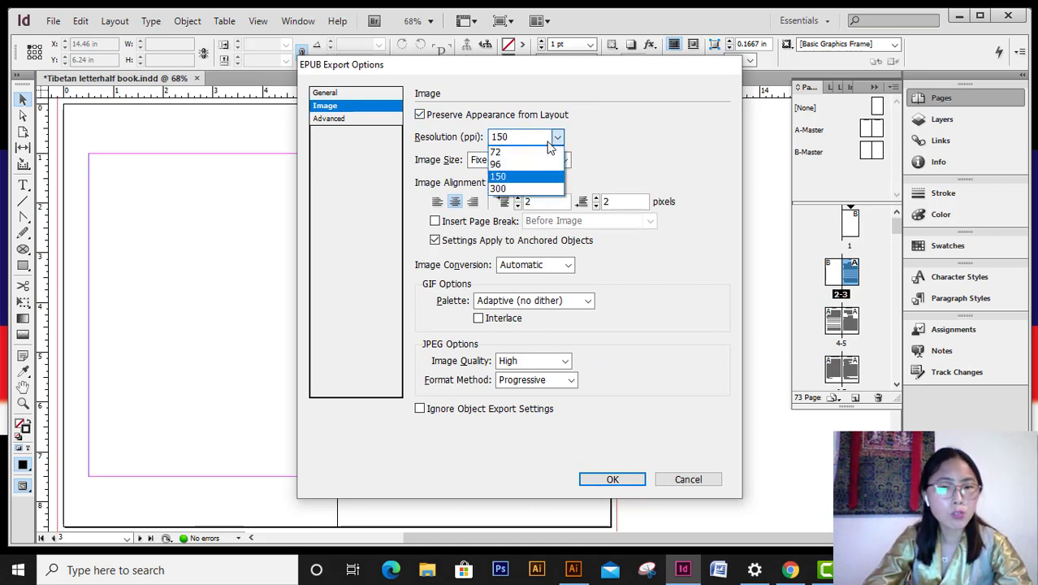
left_click(512, 176)
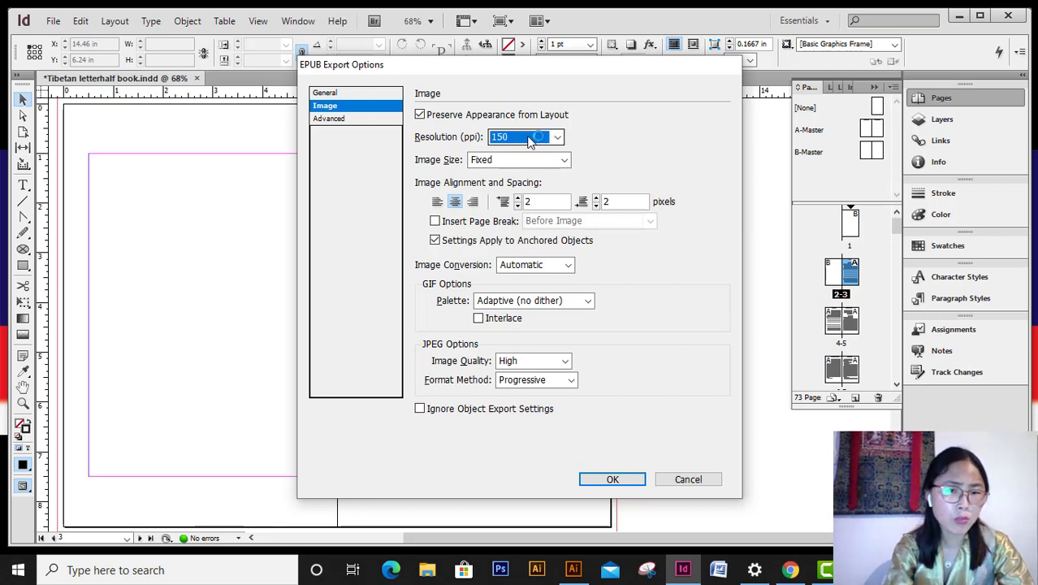
left_click(557, 136)
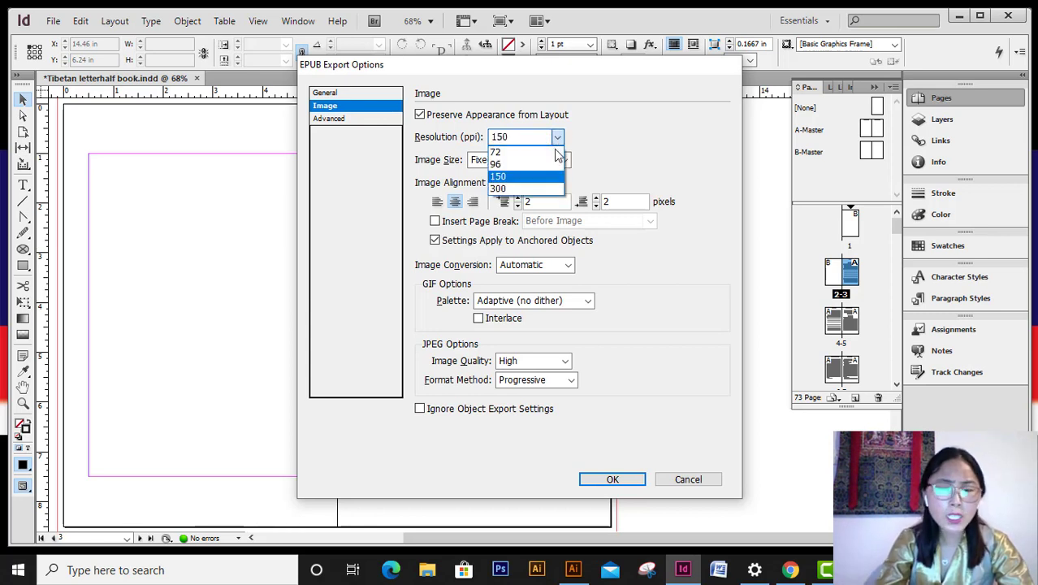
left_click(534, 180)
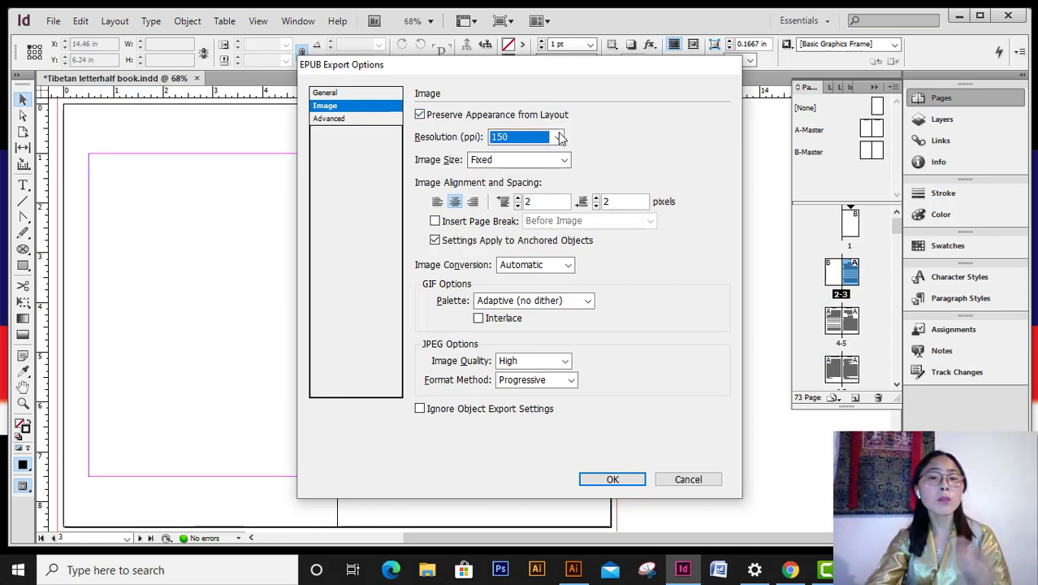
left_click(520, 162)
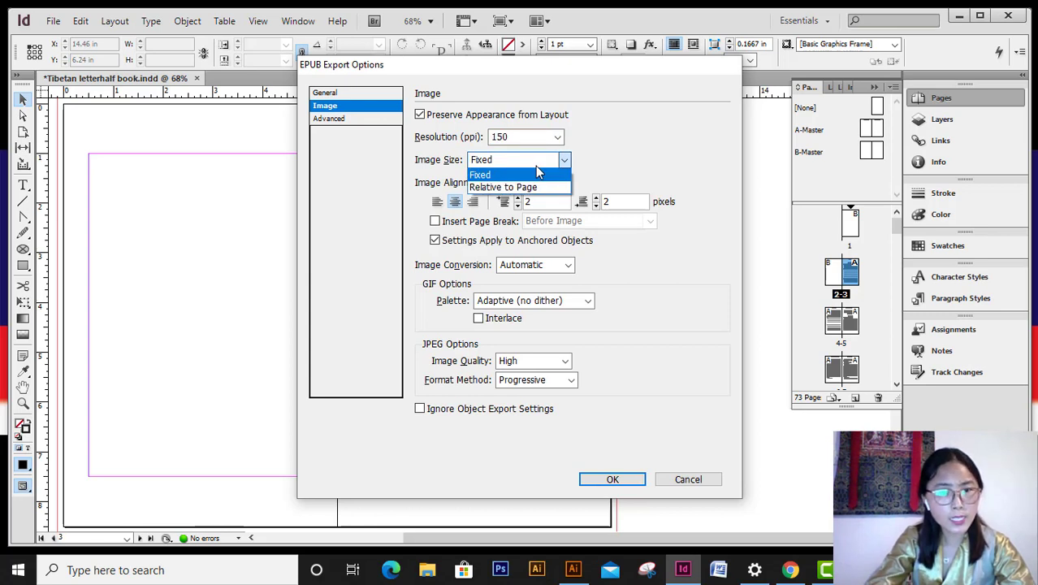
left_click(535, 164)
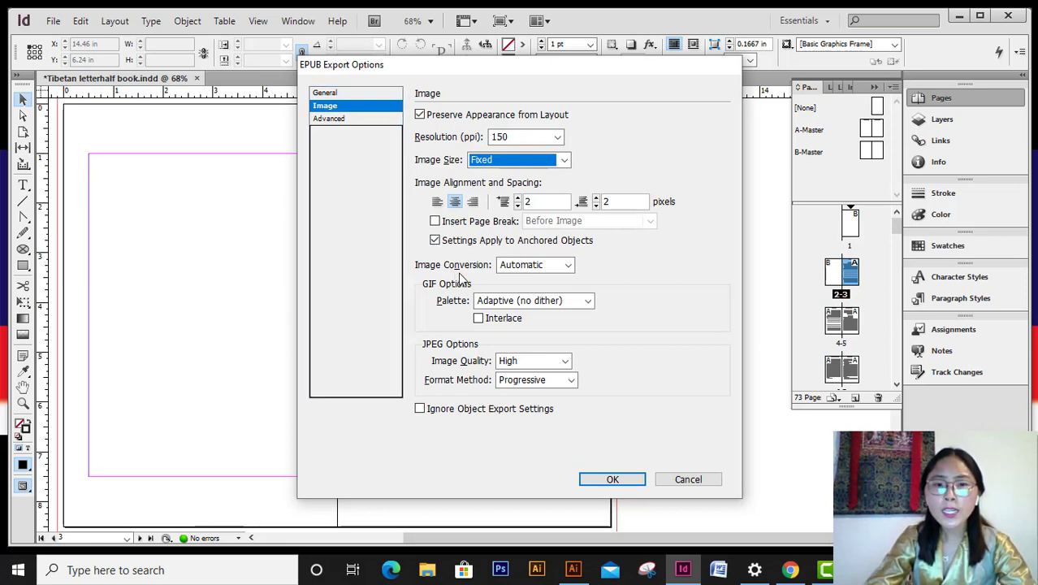
left_click(566, 268)
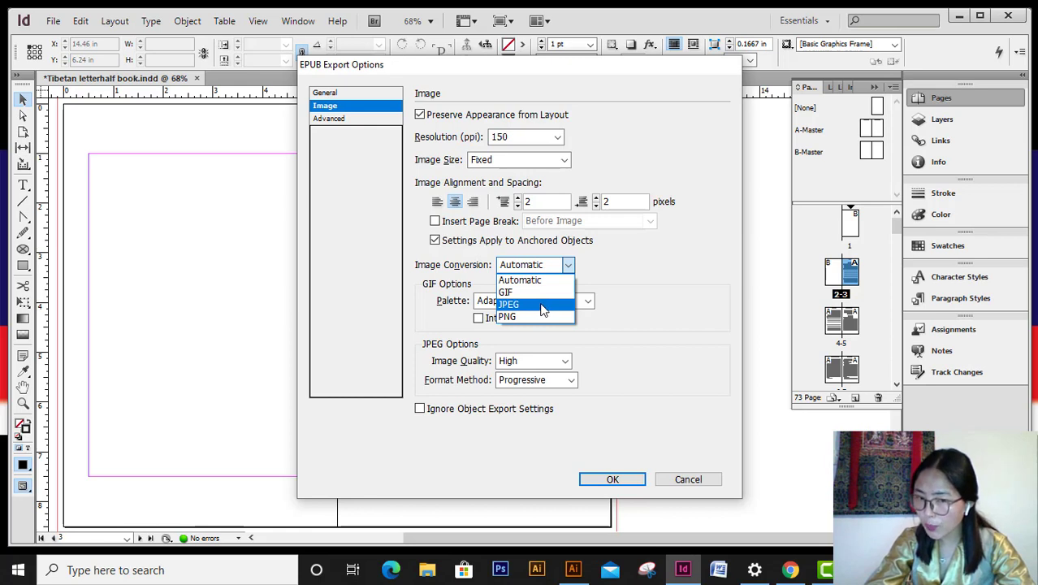
left_click(524, 279)
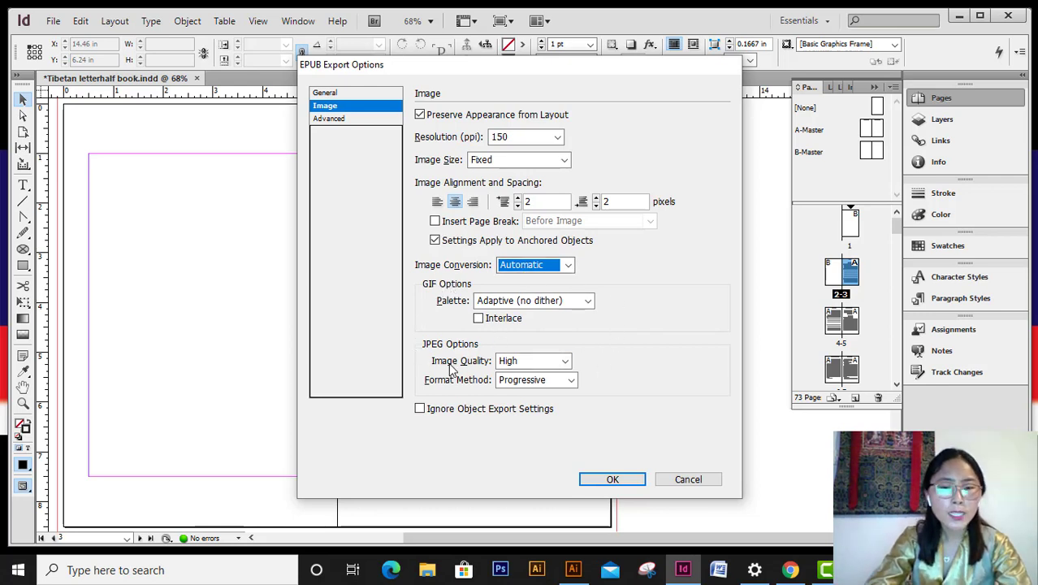
left_click(561, 362)
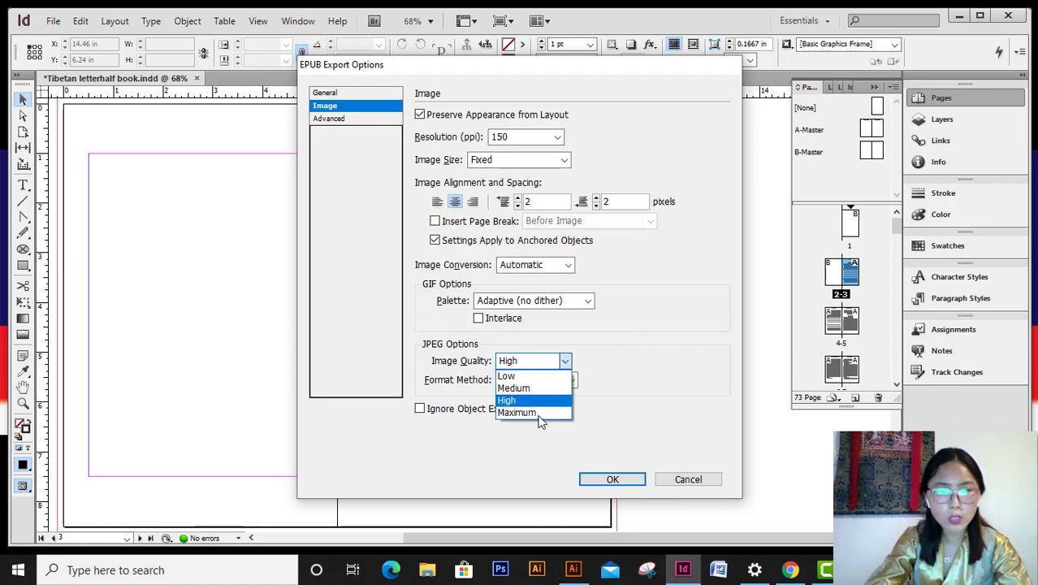
left_click(540, 401)
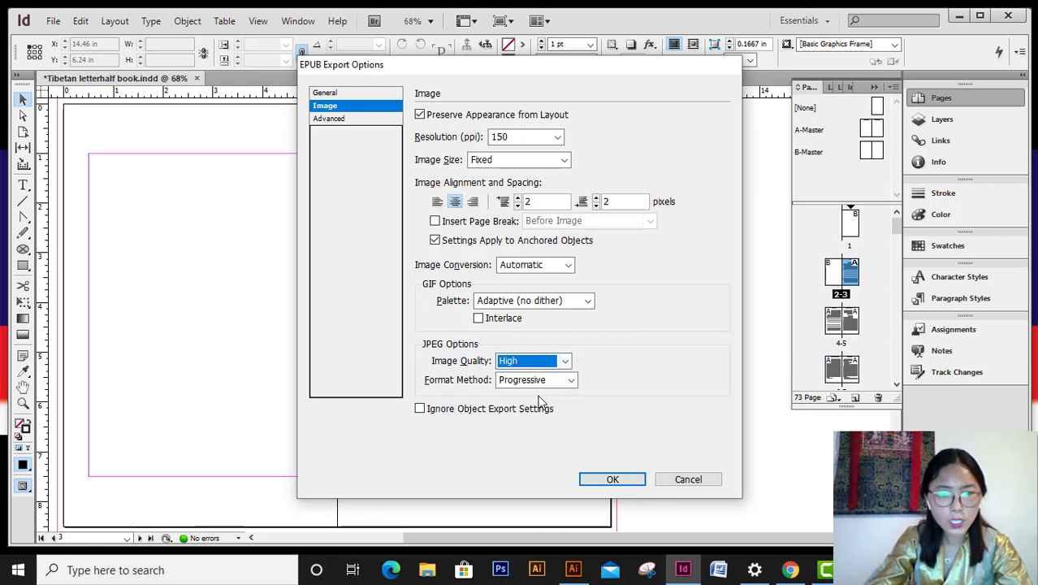
- In Advanced settings, split the document by paragraph style export tags and export the EPUB
left_click(358, 119)
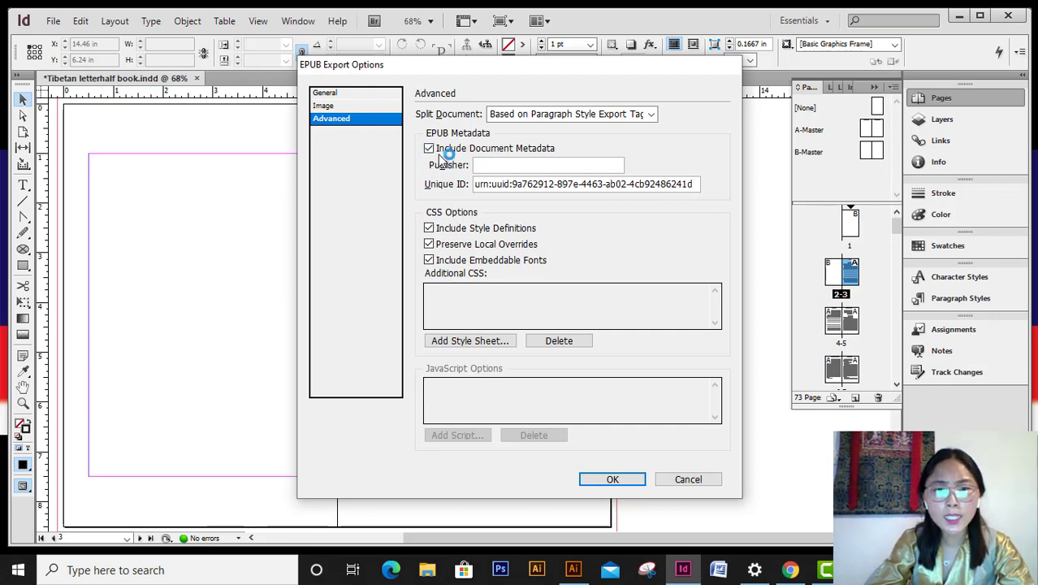
left_click(580, 122)
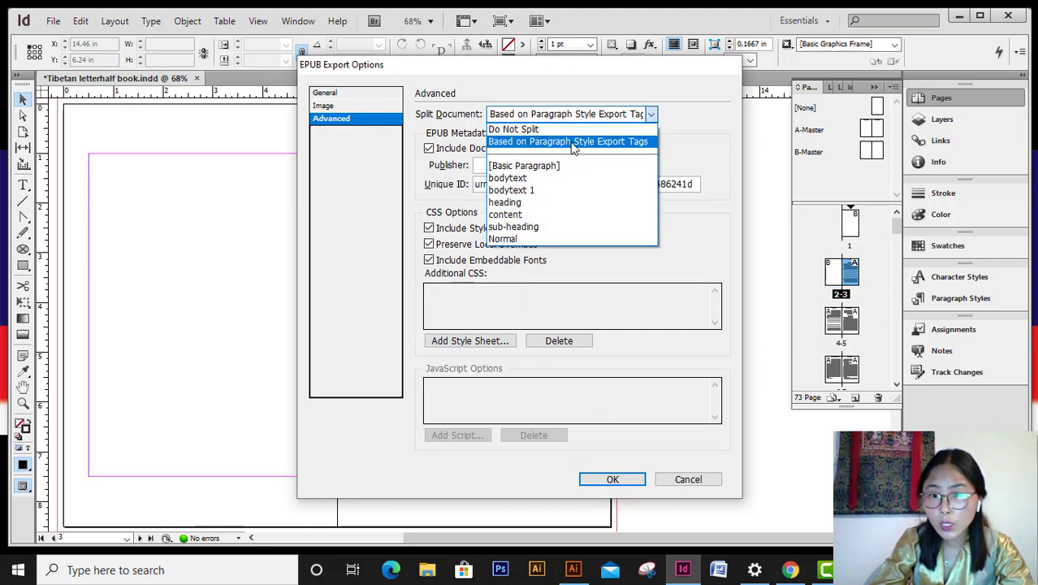
left_click(640, 143)
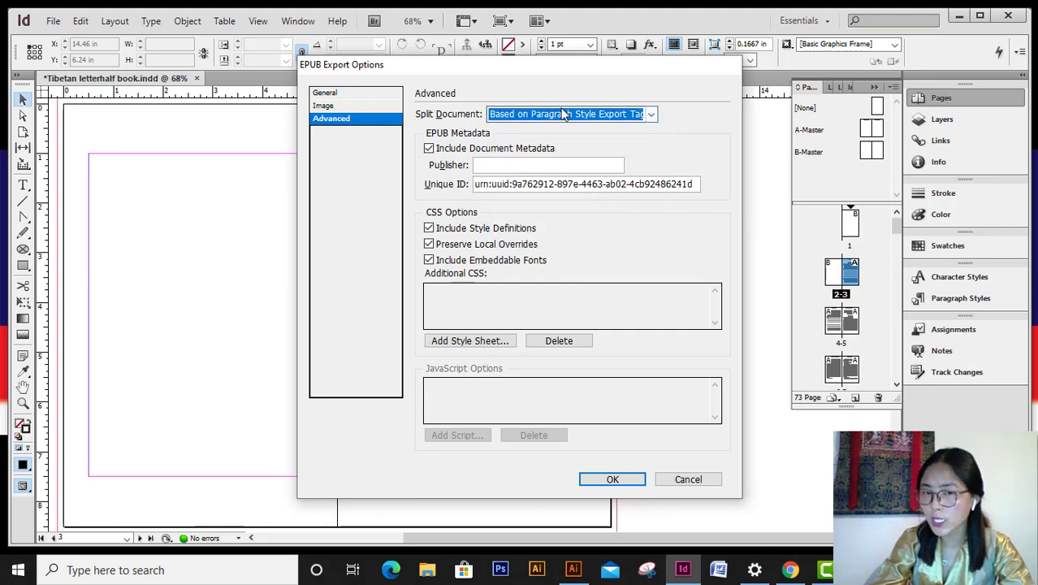
left_click(501, 165)
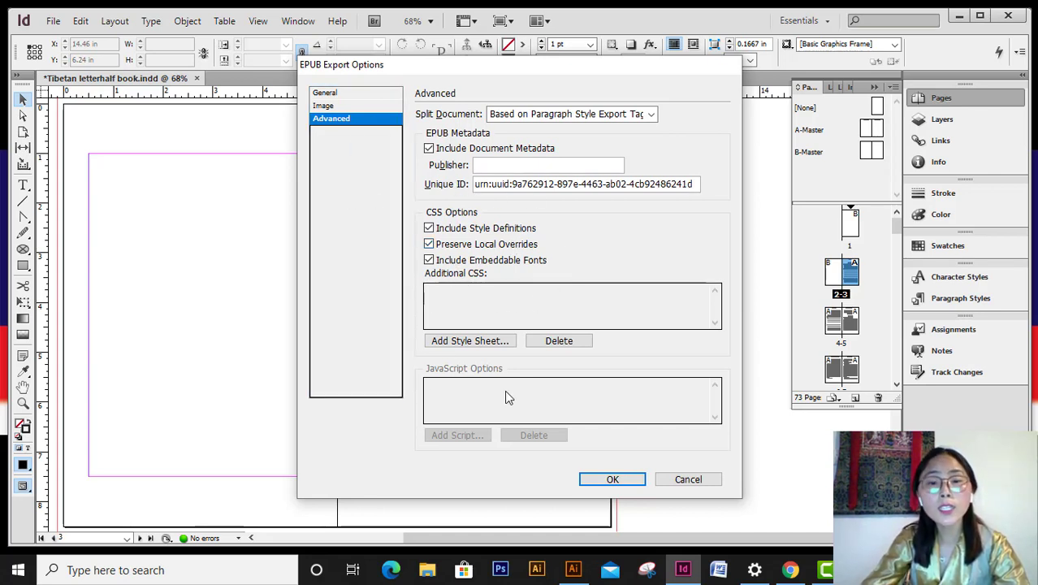
left_click(613, 480)
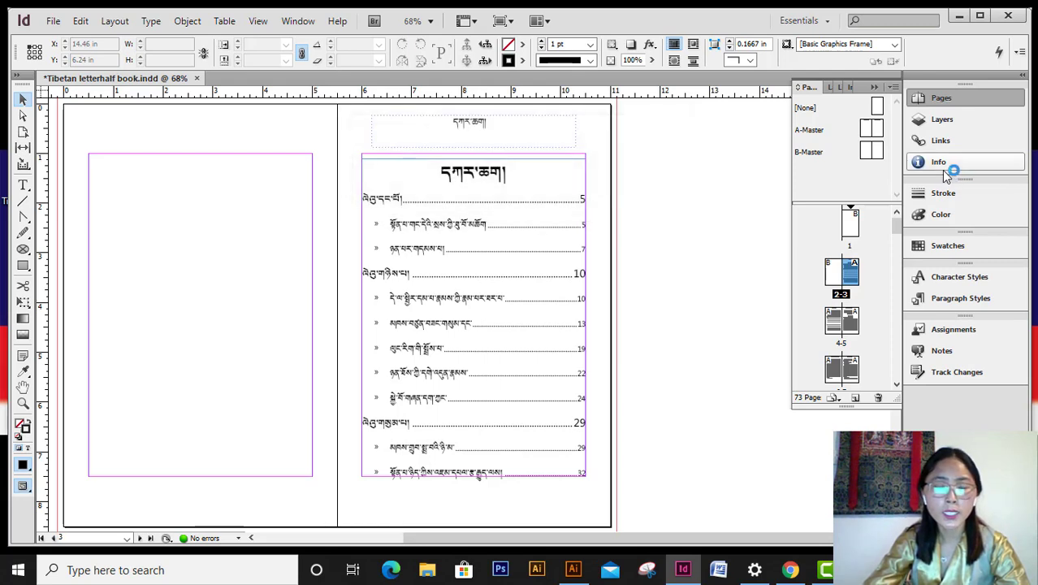
- Minimize InDesign and drag the EPUB file onto Adobe Digital Editions to open it
left_click(959, 15)
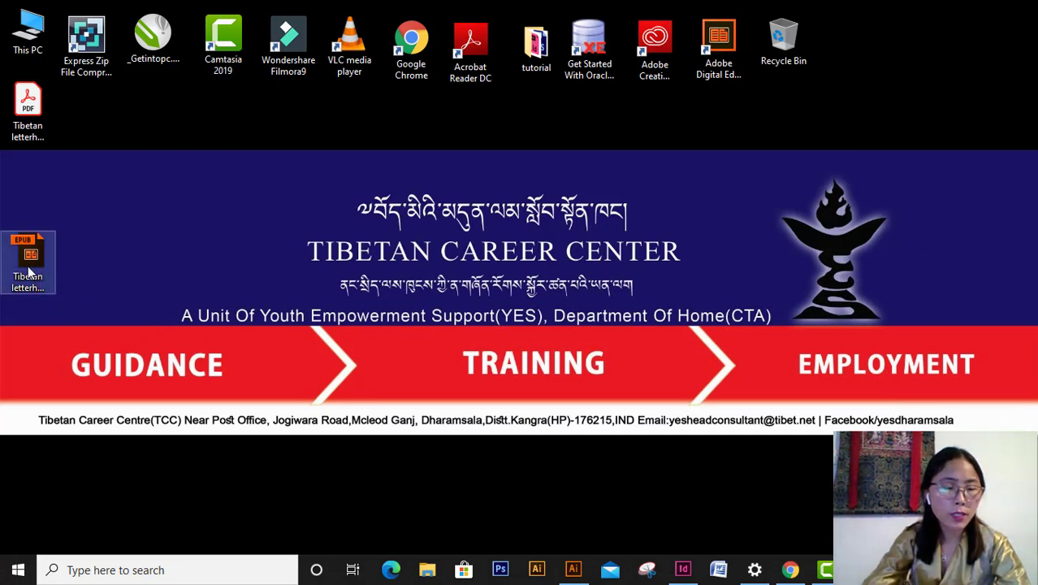
left_click_drag(27, 270, 728, 58)
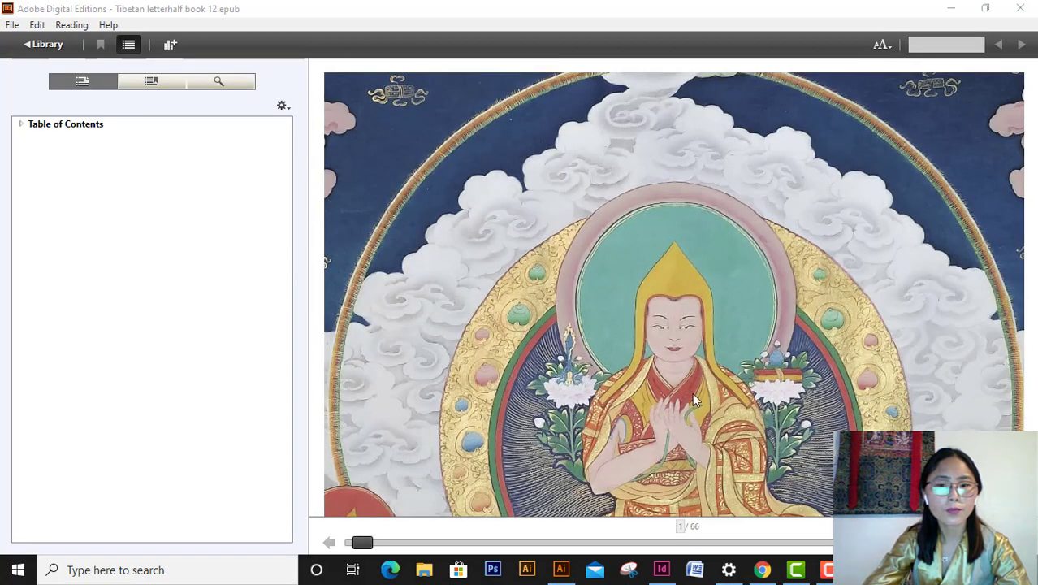
- Page through the EPUB between the cover, contents page and first text pages
key("Right")
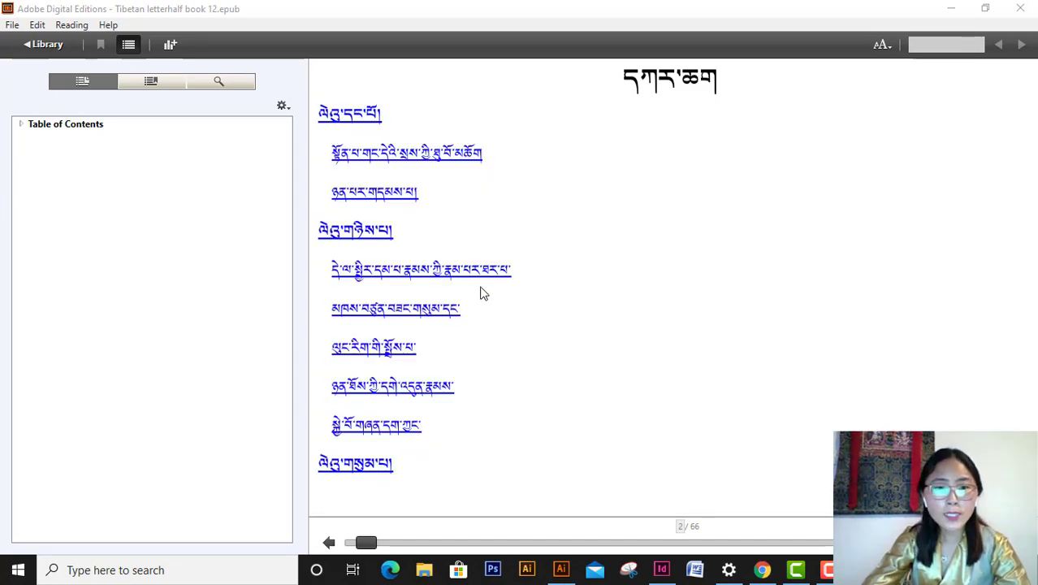
key("Right")
key("Right")
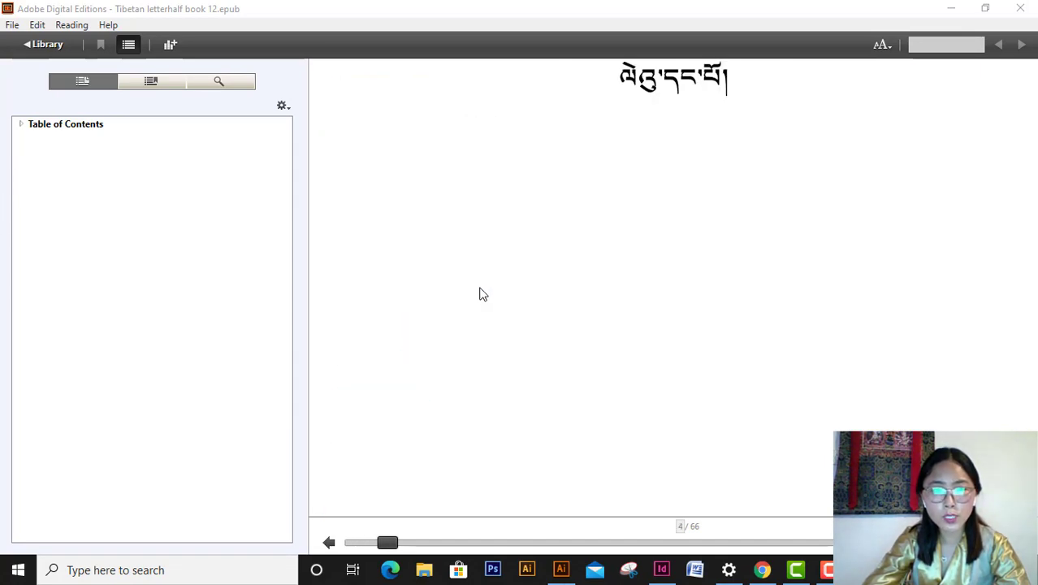
key("Right")
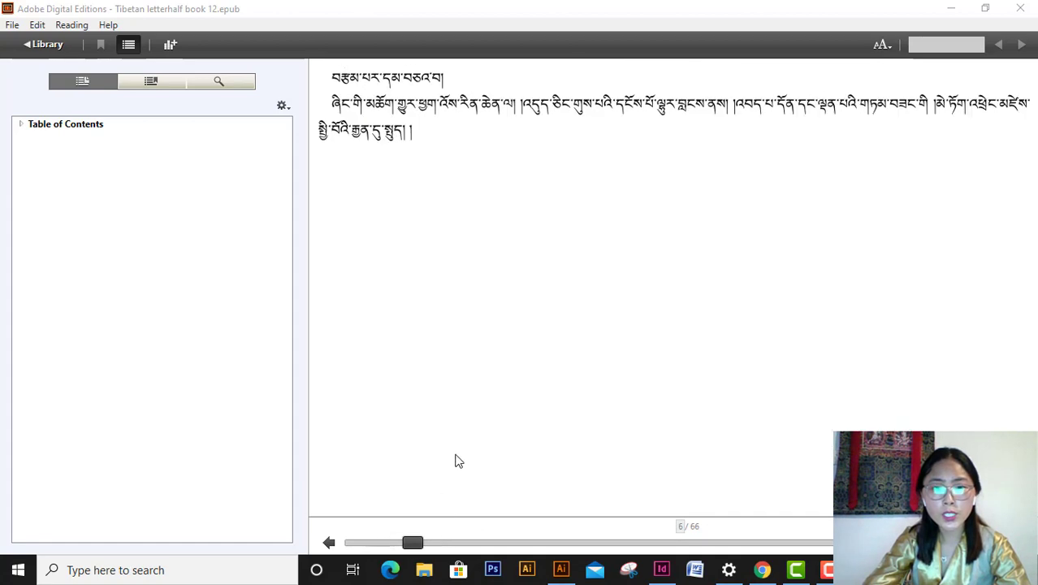
key("Left")
key("Left")
key("Left")
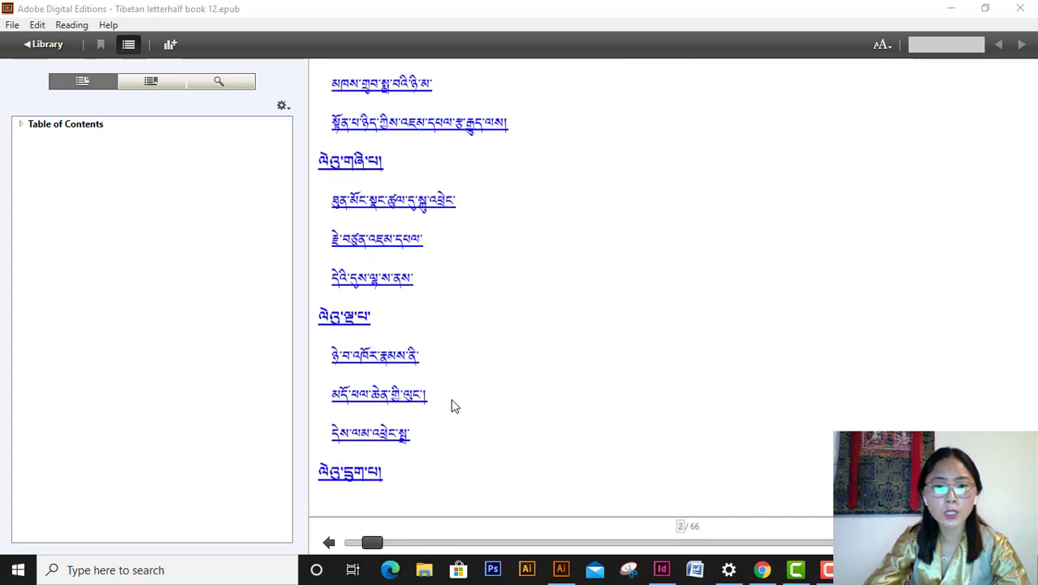
key("Left")
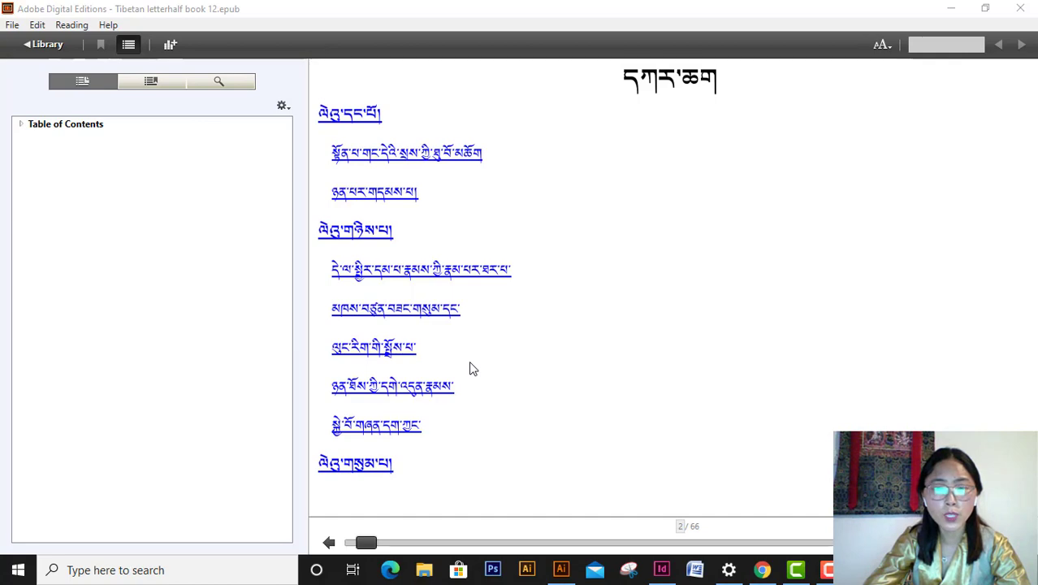
key("Left")
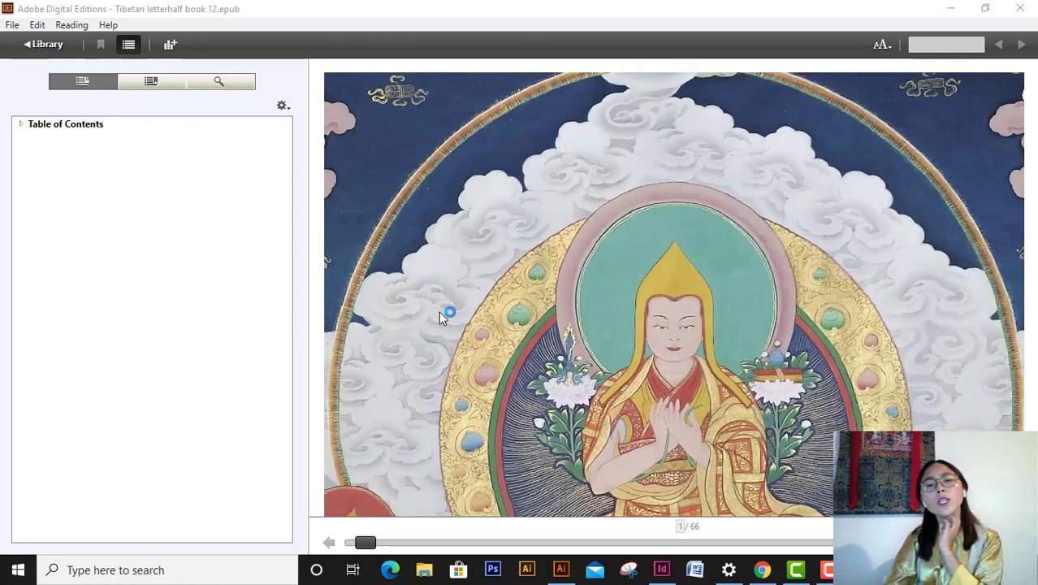
key("Right")
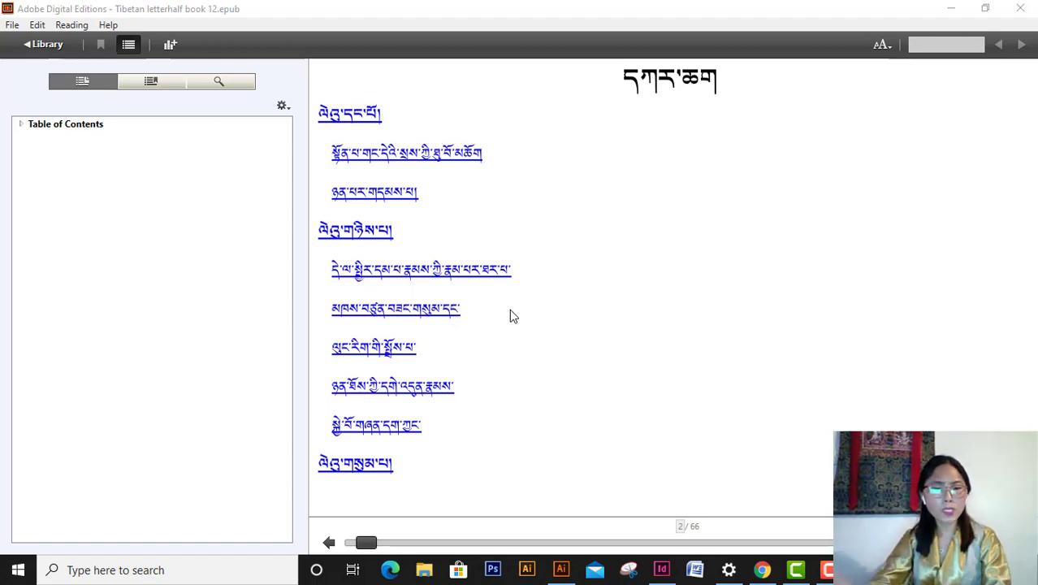
- Set the reader's text size to Large, then return to InDesign
left_click(885, 47)
left_click(890, 52)
left_click(908, 104)
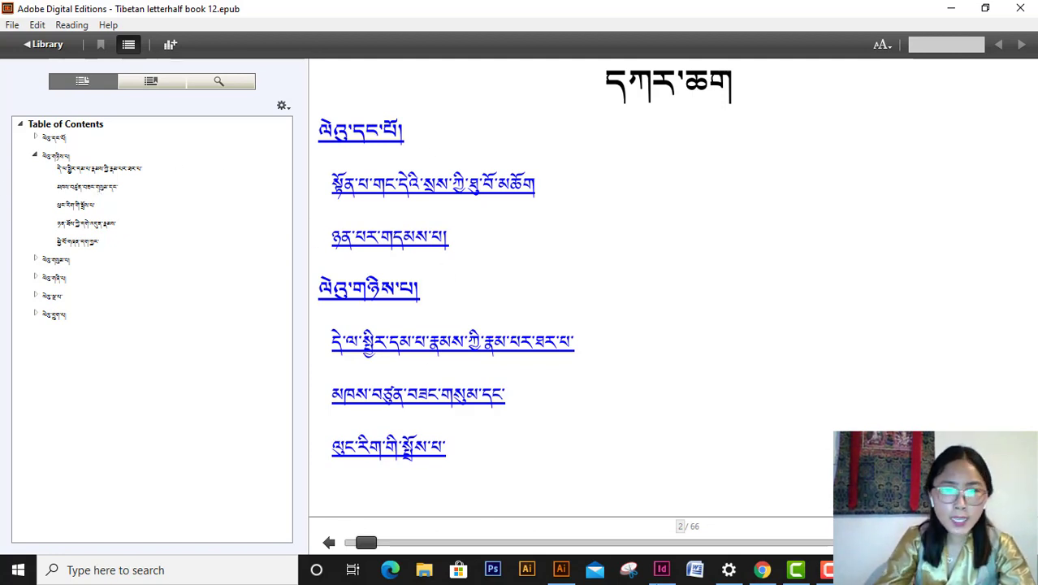
left_click(660, 571)
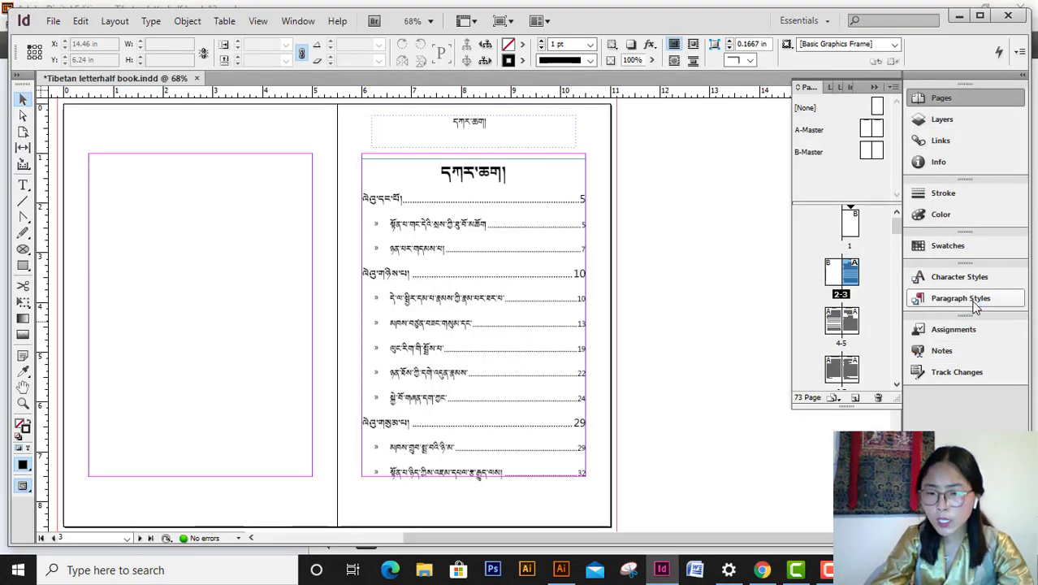
- Review the content1 paragraph style's Export Tagging options and close the style dialog
left_click(973, 299)
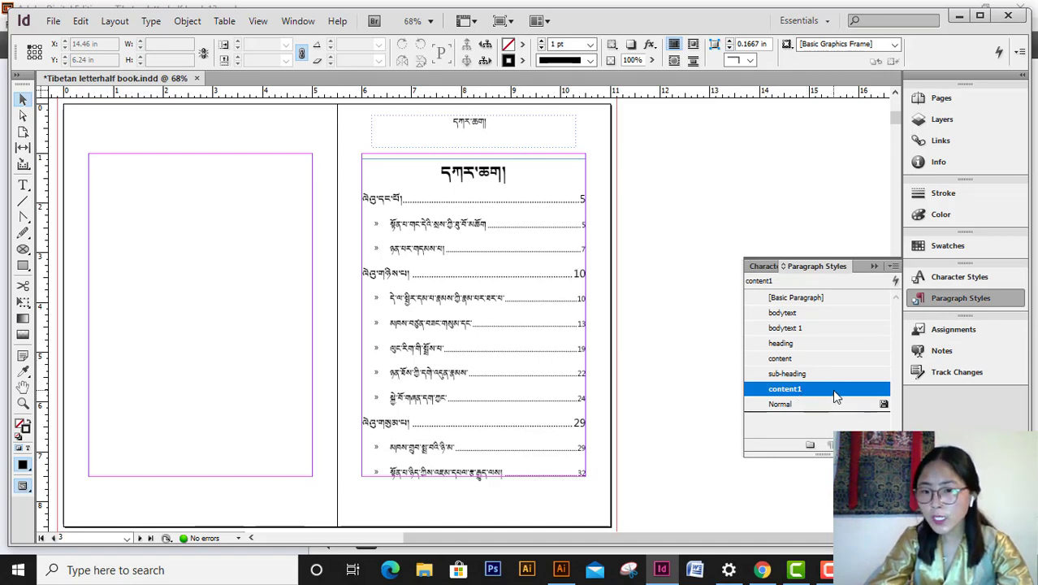
double_click(833, 390)
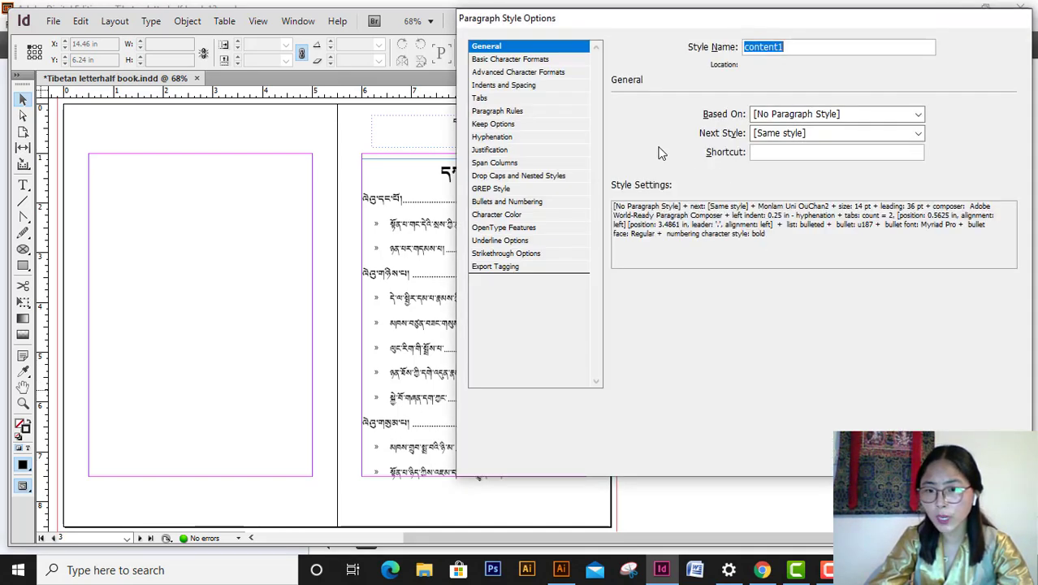
left_click(511, 268)
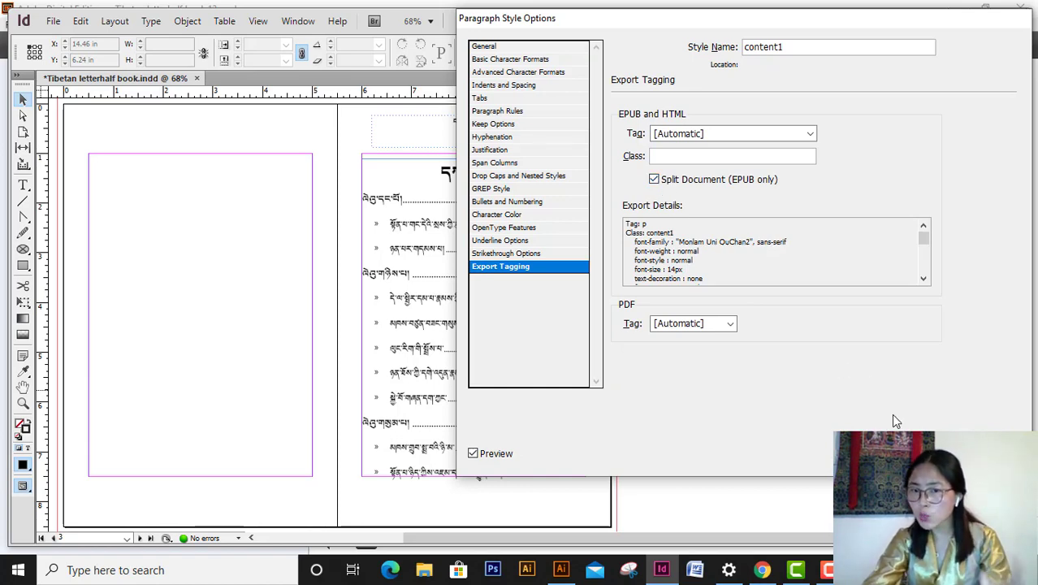
left_click(914, 453)
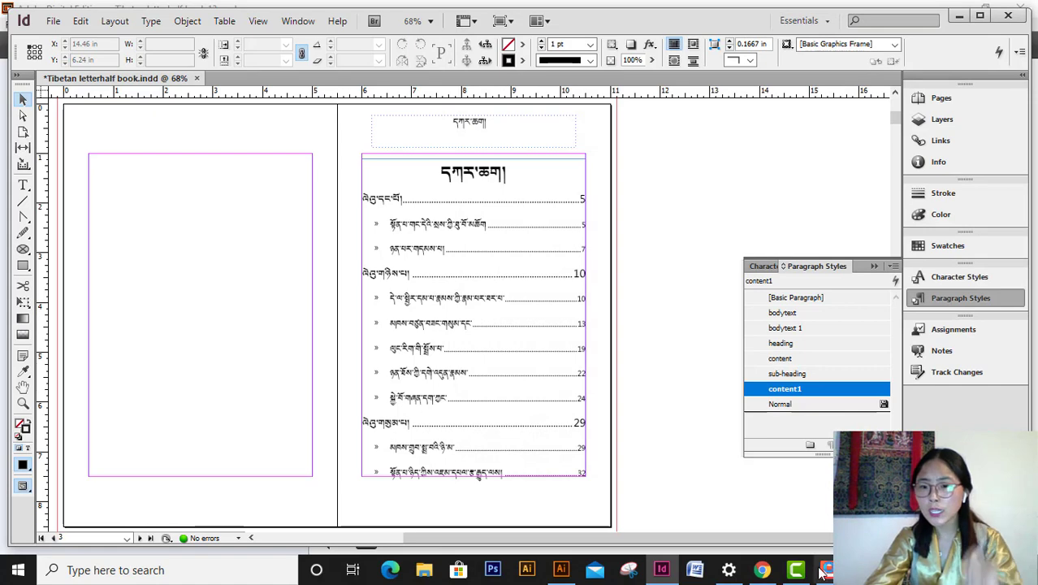
mouse_move(669, 573)
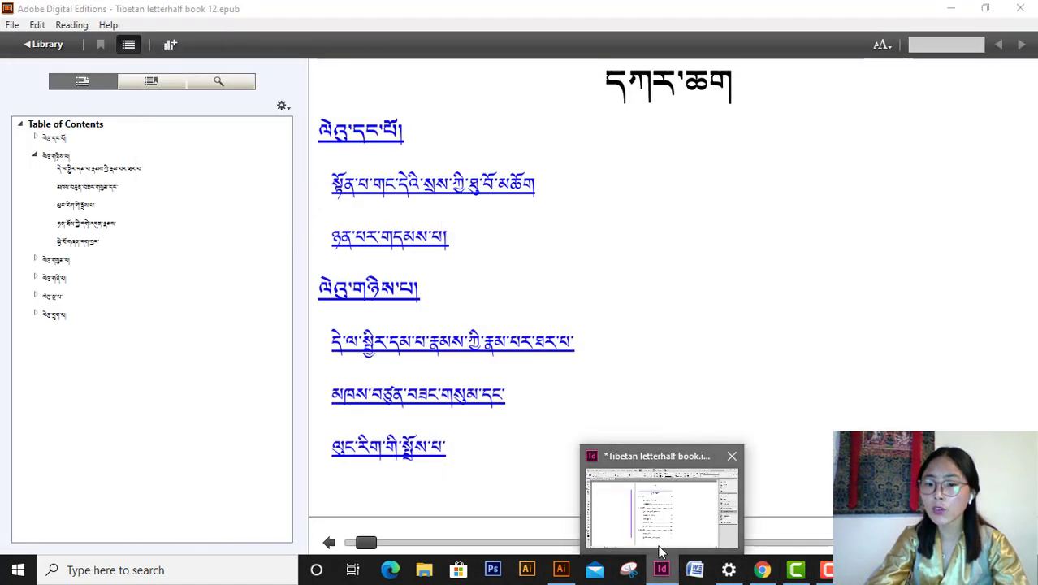
- Jump via the TOC to chapter two's fourth section, then copy the book to the library
left_click(90, 225)
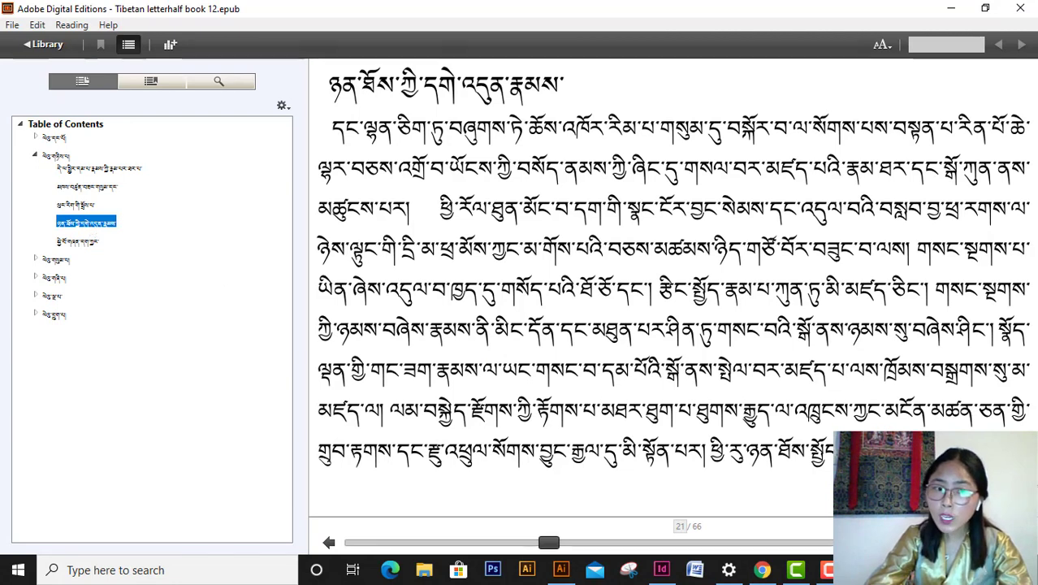
key("Right")
key("Right")
key("Right")
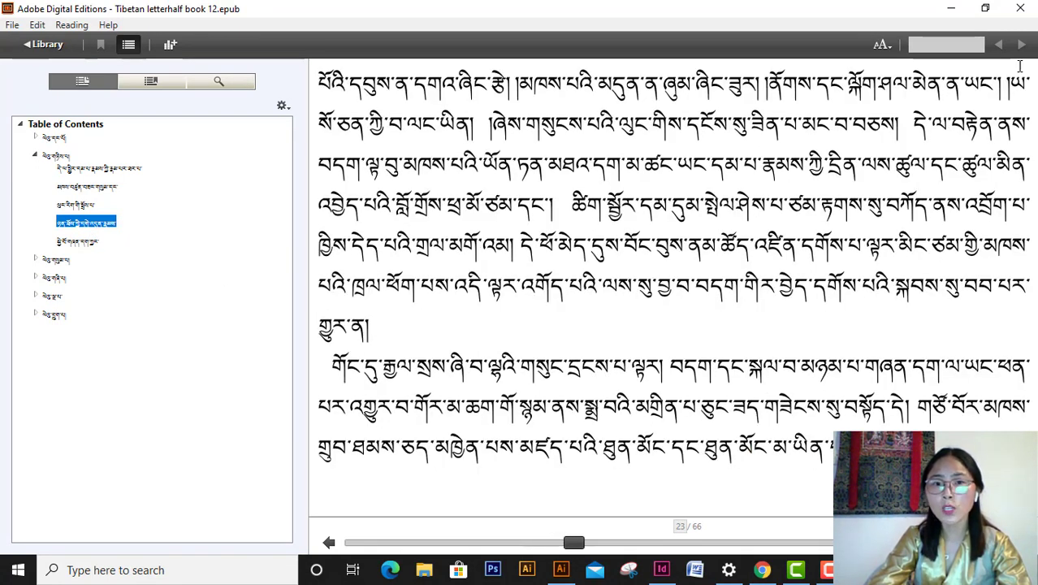
left_click(44, 44)
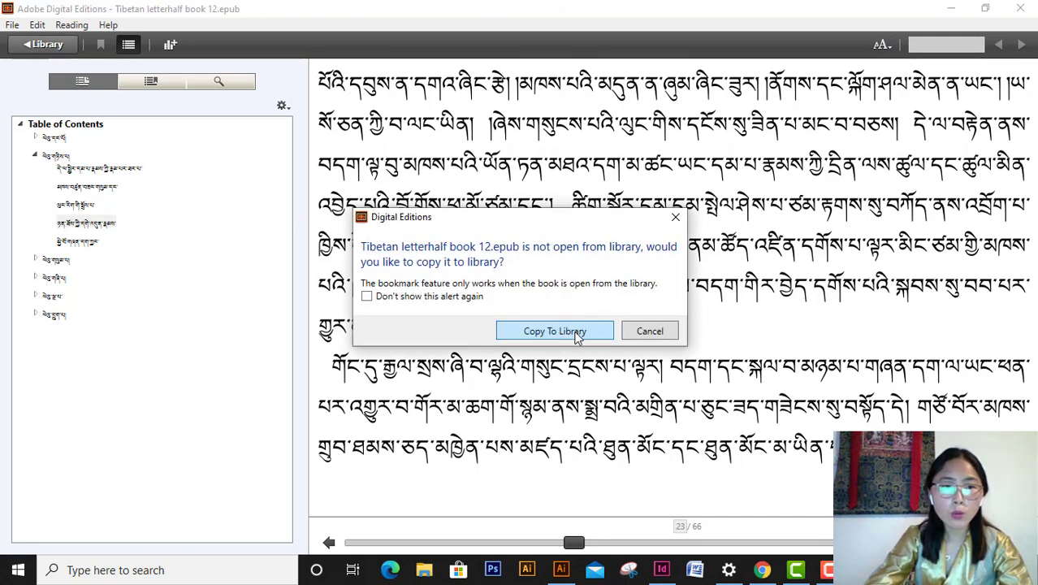
left_click(574, 336)
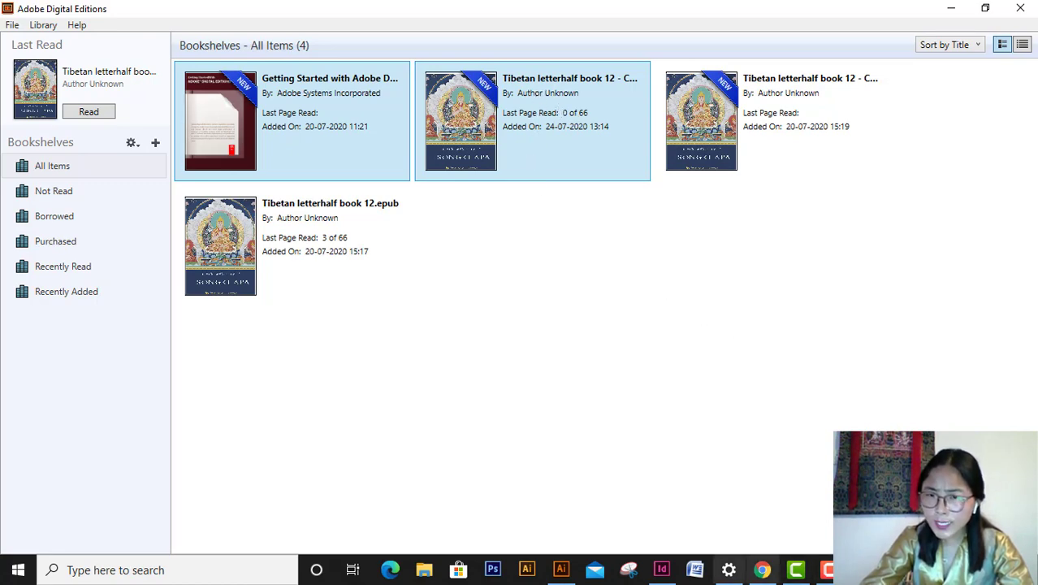
left_click(661, 574)
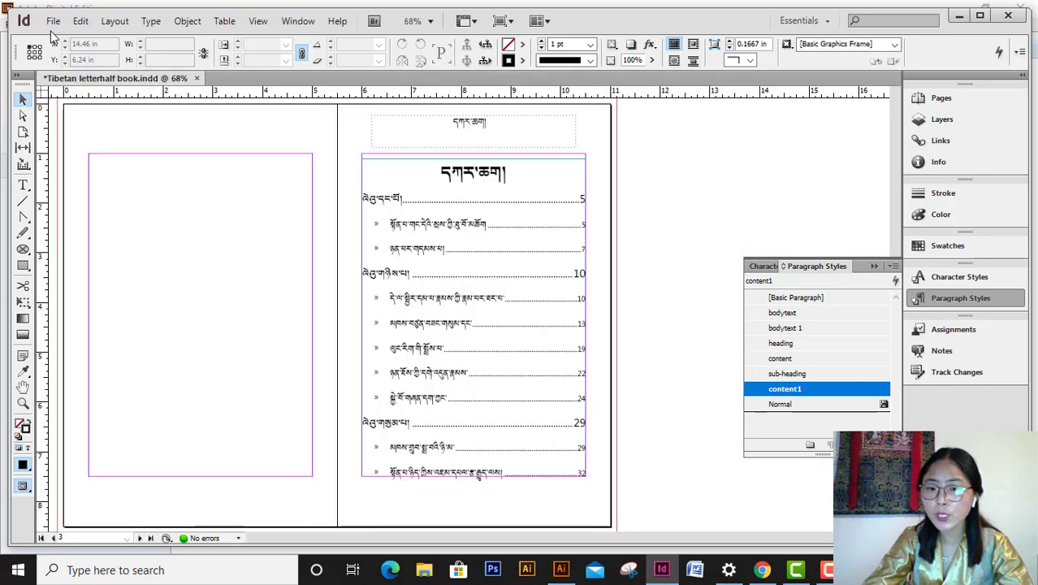
- Review the document's File Info metadata, then switch to the Digital Editions library
left_click(52, 21)
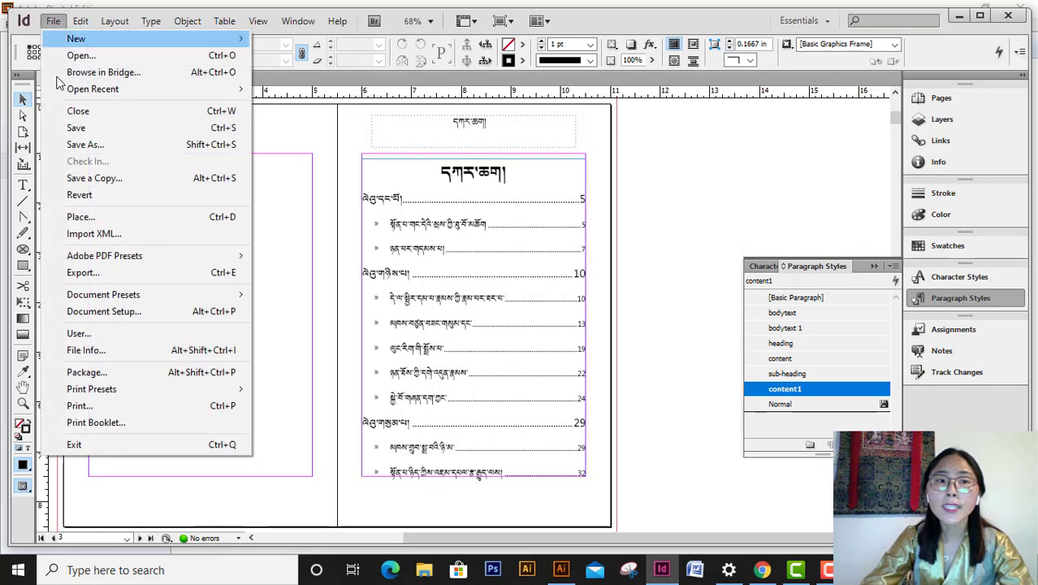
left_click(109, 349)
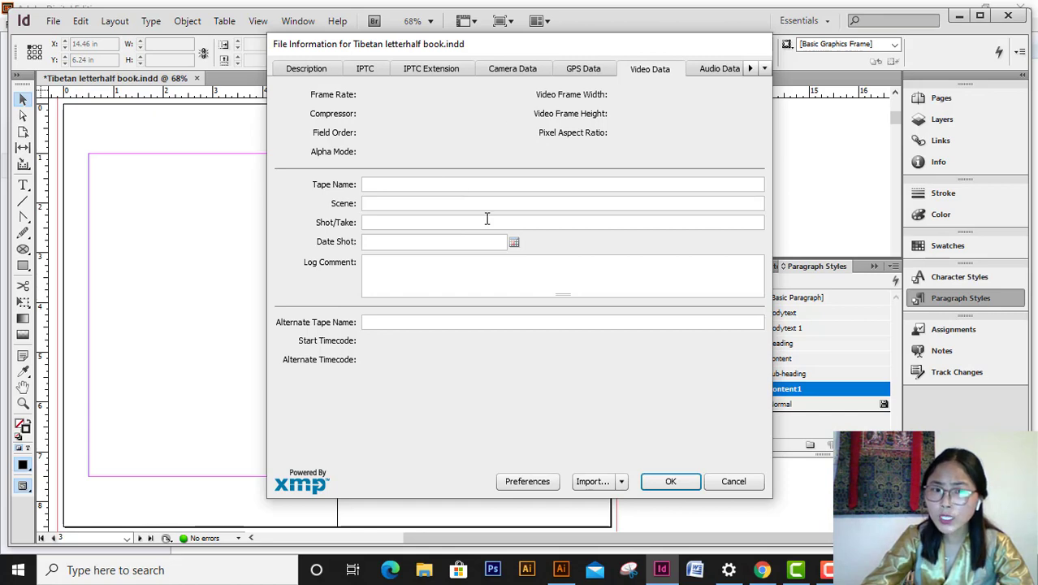
left_click(863, 569)
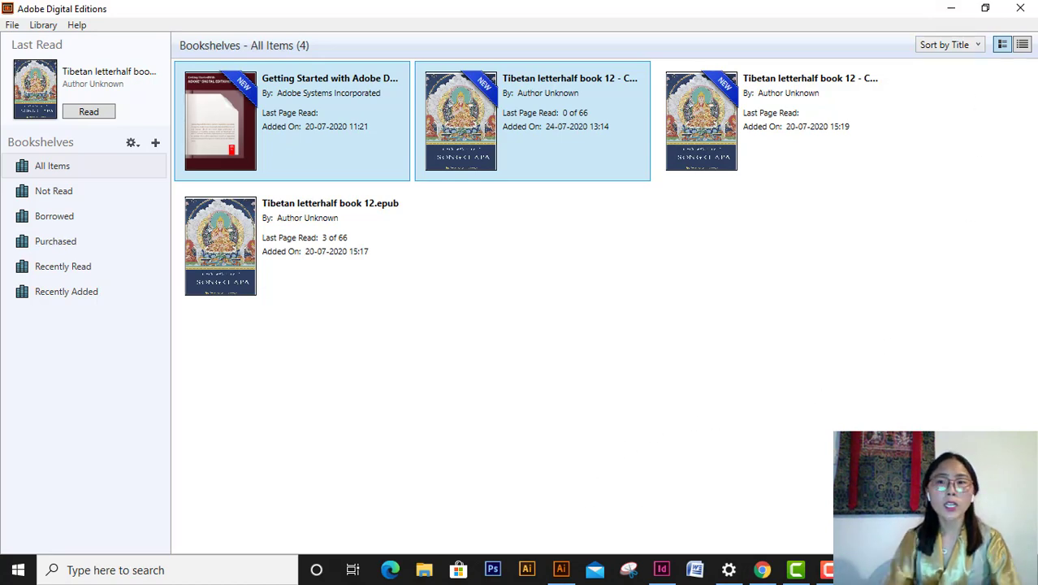
- Switch to Chrome and show the Adobe Digital Editions 4.5.11 download page tab
left_click(762, 569)
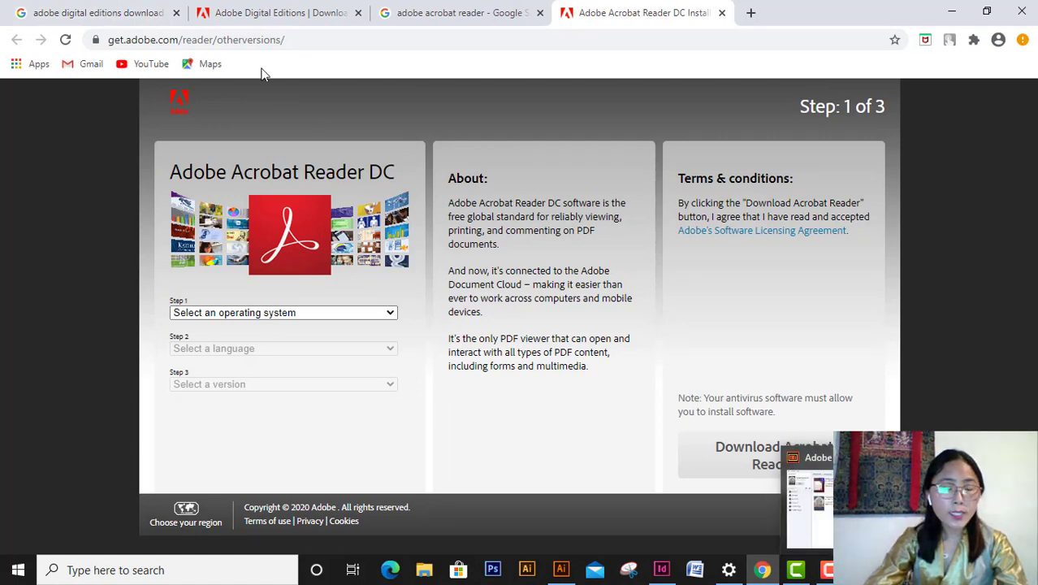
left_click(120, 16)
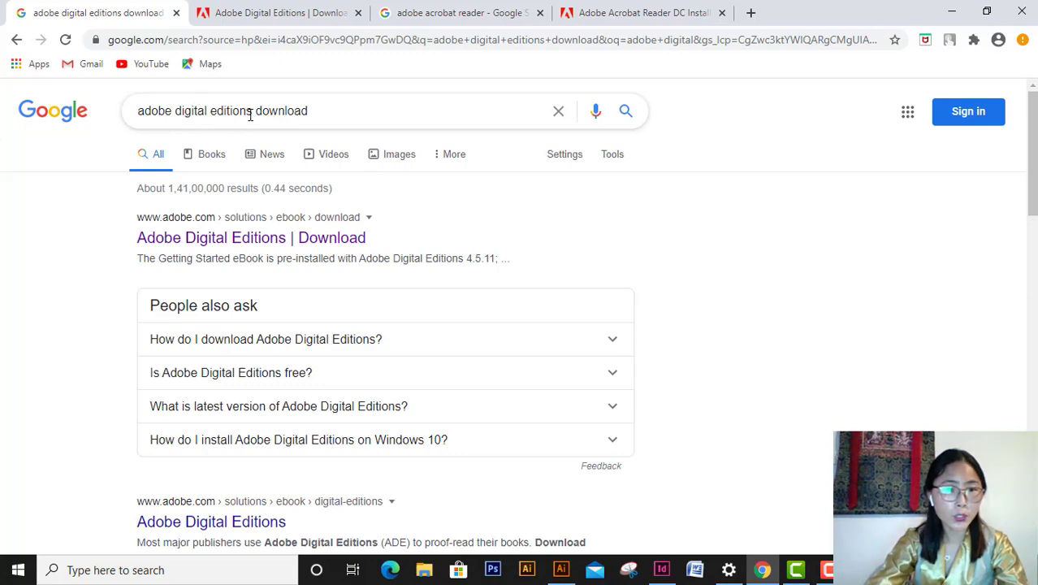
left_click(302, 18)
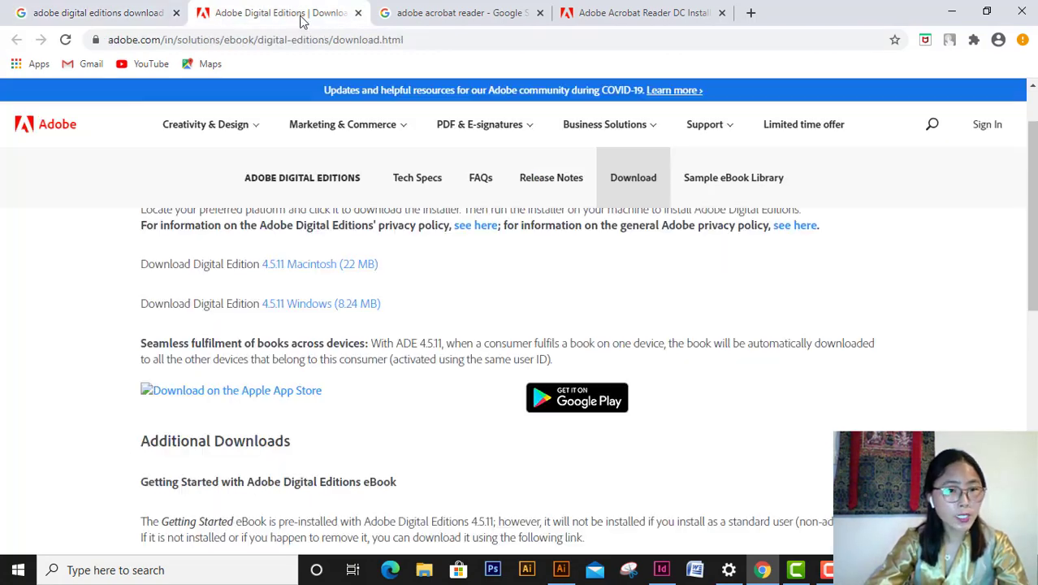